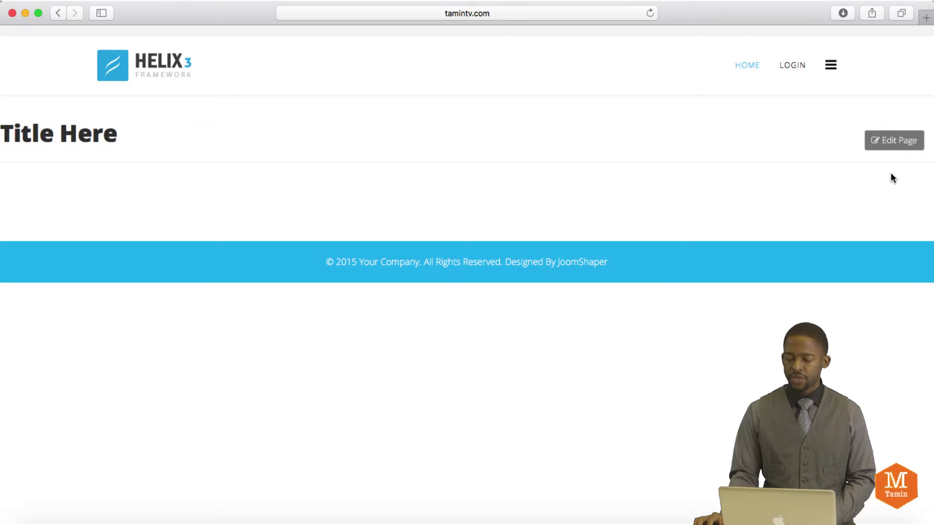
Drop a Contact Form addon into the empty row, with admin label 'Contact Form' and title 'Title'
click(899, 146)
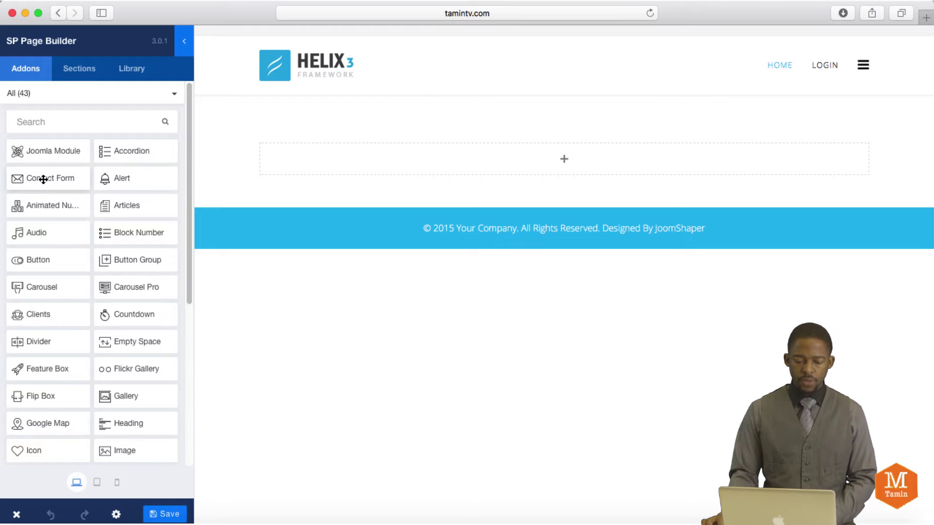
drag(216, 182, 474, 157)
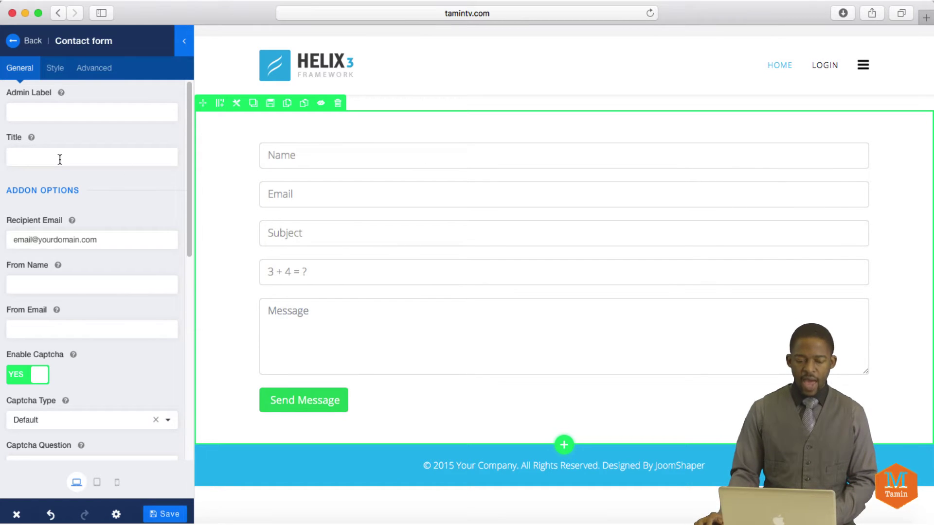
click(59, 113)
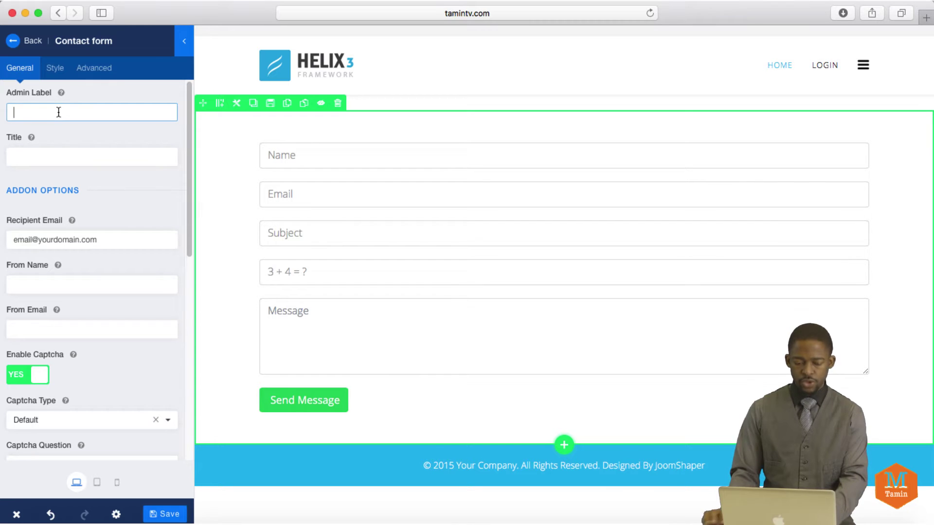
text(Contact Form)
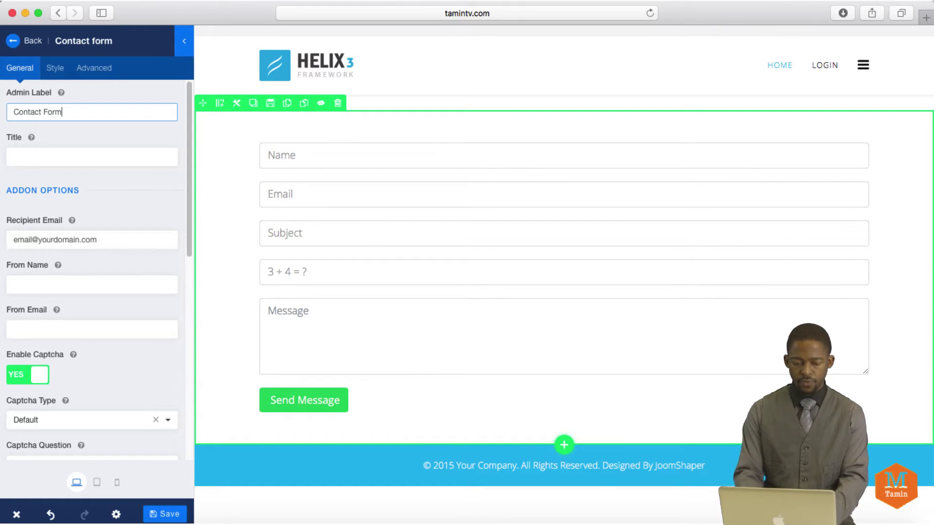
click(47, 157)
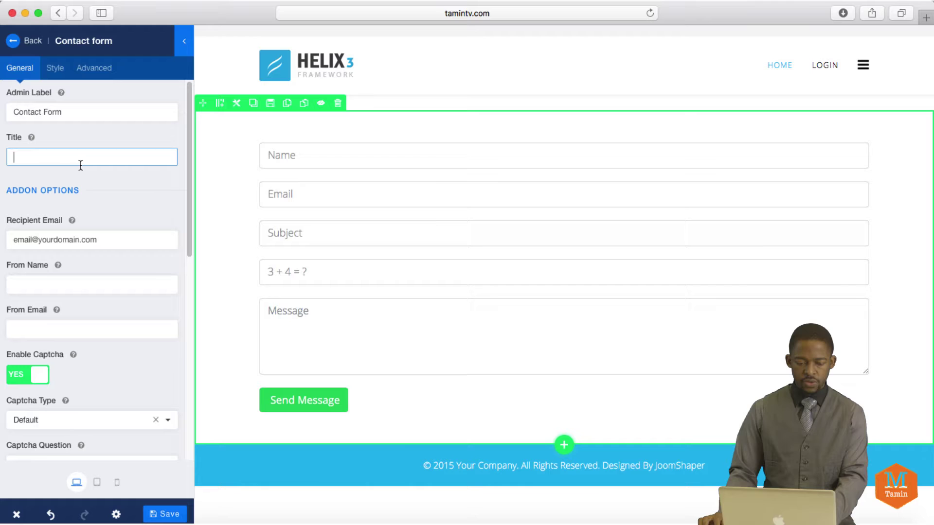
text(Title)
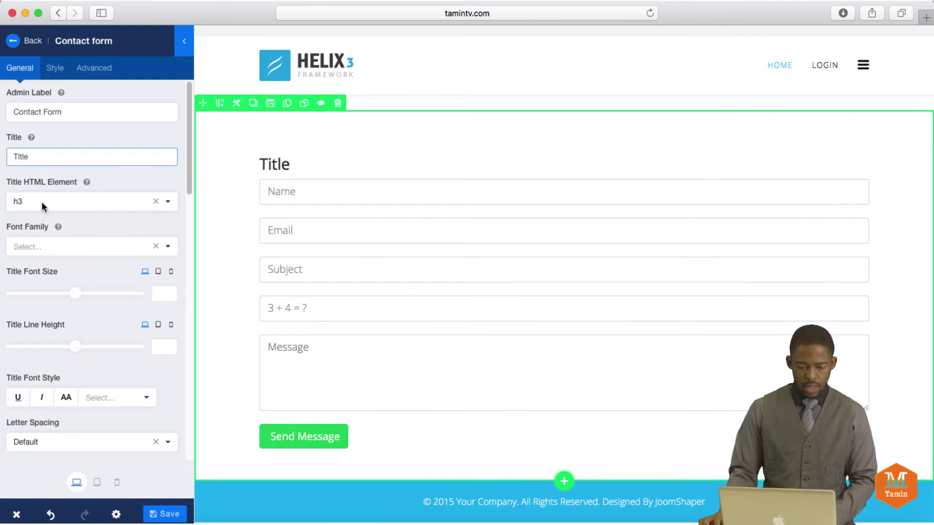
click(44, 202)
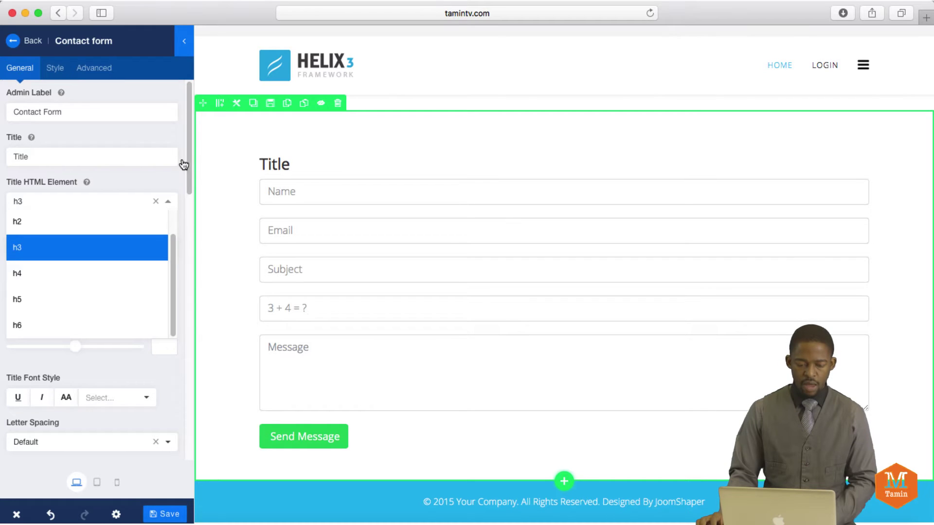
Set the title font family to Tahoma, leaving letter spacing at Default
scroll(187, 187, down, 3)
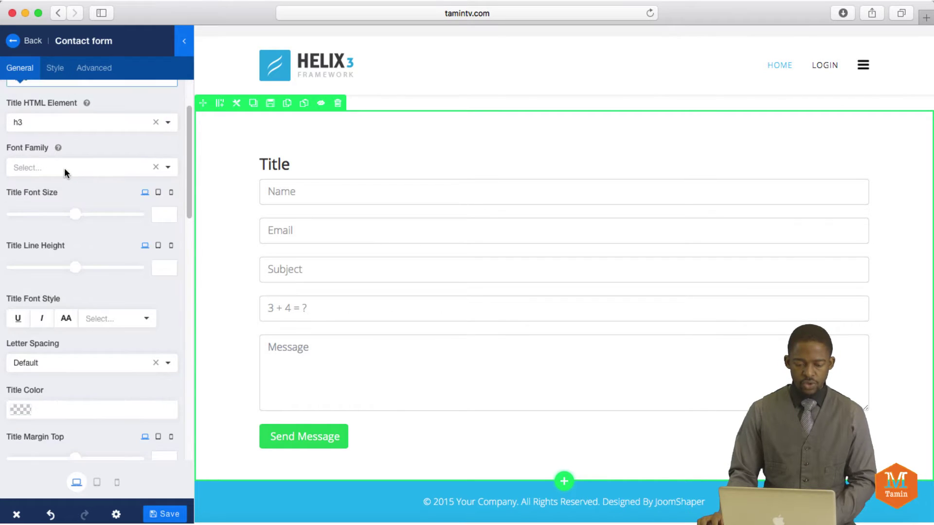
click(64, 168)
click(33, 216)
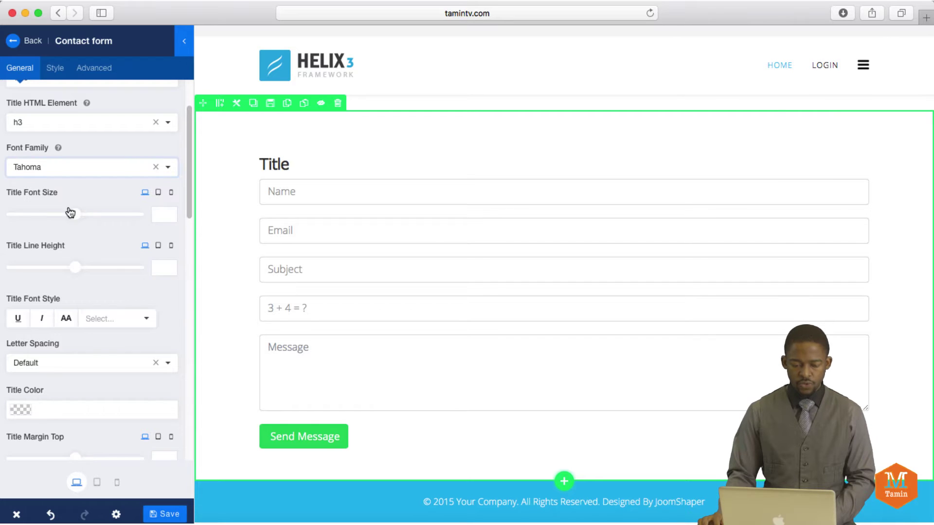
drag(192, 173, 187, 203)
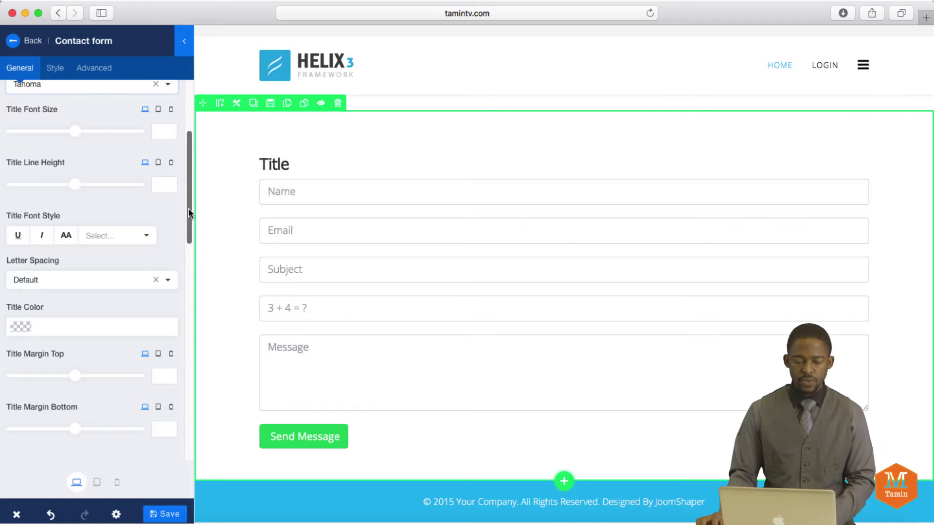
drag(188, 208, 195, 225)
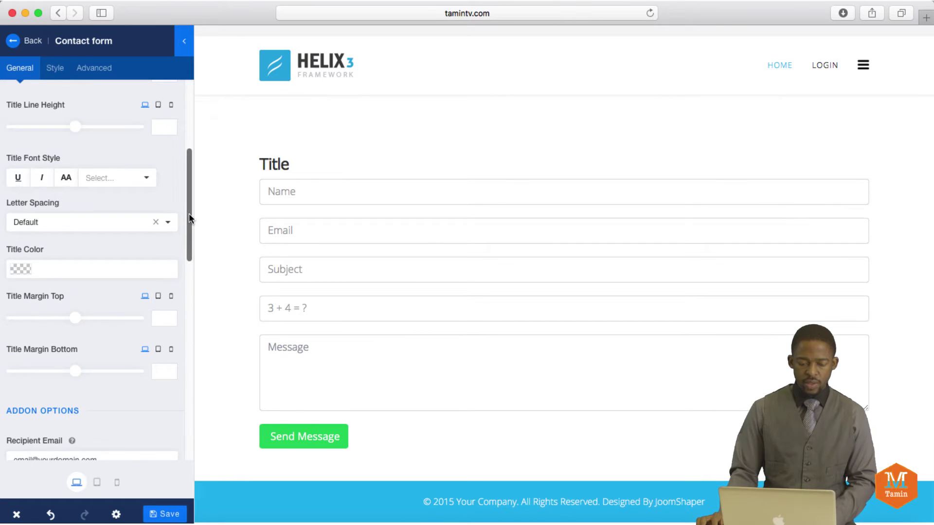
click(167, 223)
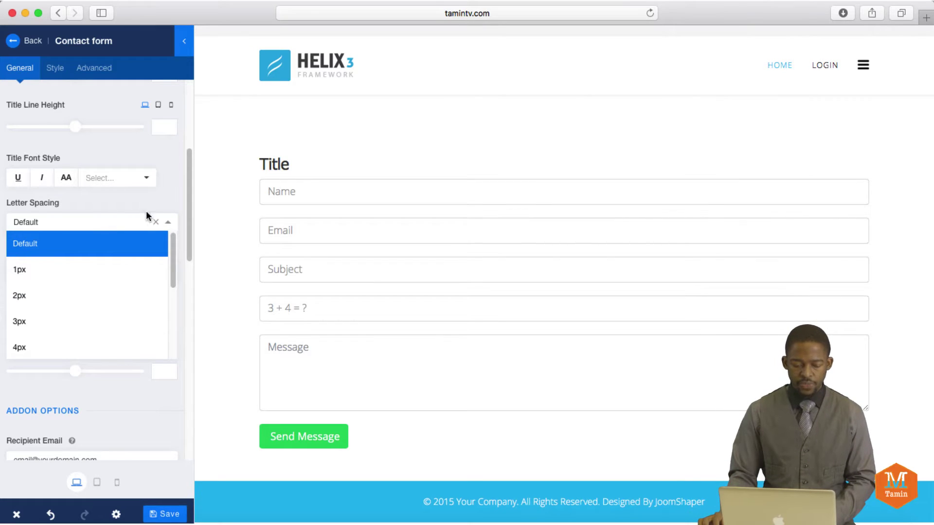
click(185, 223)
Colour the title dark green, #117124
scroll(189, 239, down, 1)
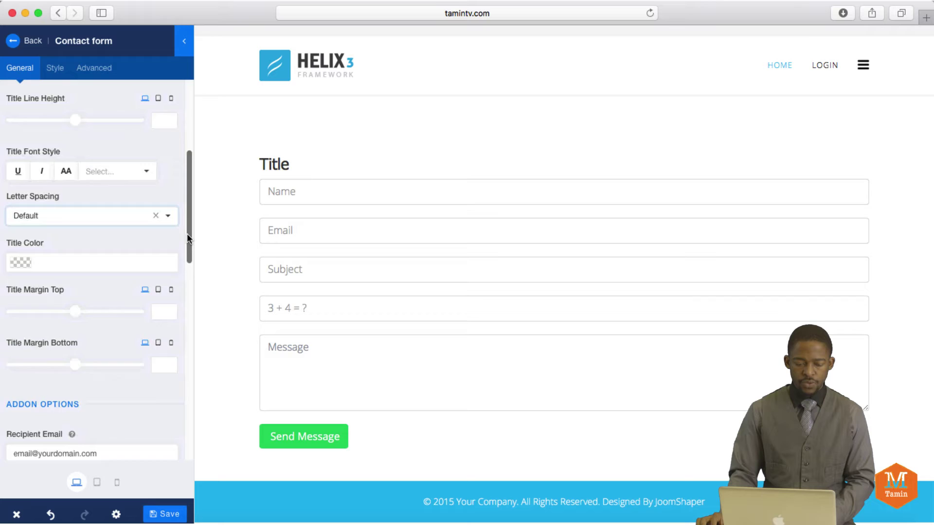
scroll(189, 238, down, 3)
click(77, 201)
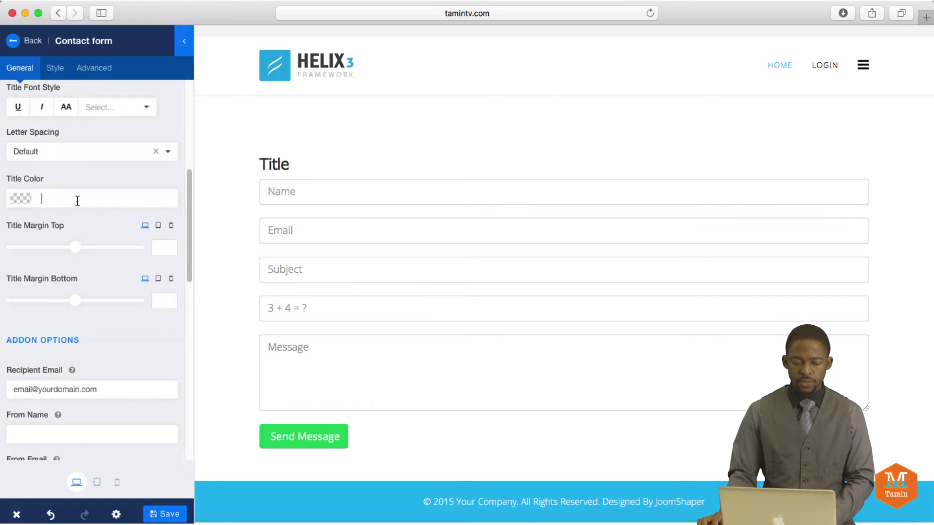
mouse_move(78, 303)
mouse_down()
mouse_move(34, 297)
mouse_move(80, 305)
mouse_up()
drag(137, 268, 135, 260)
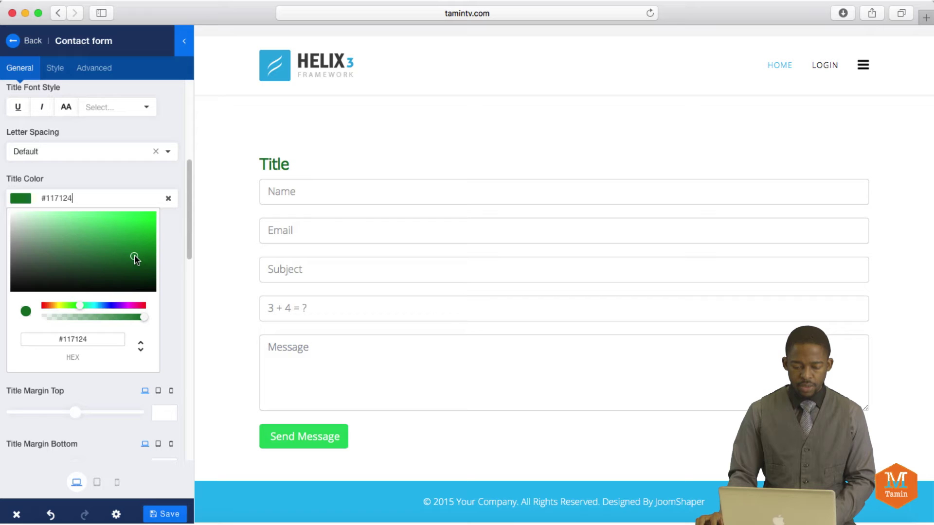
click(180, 265)
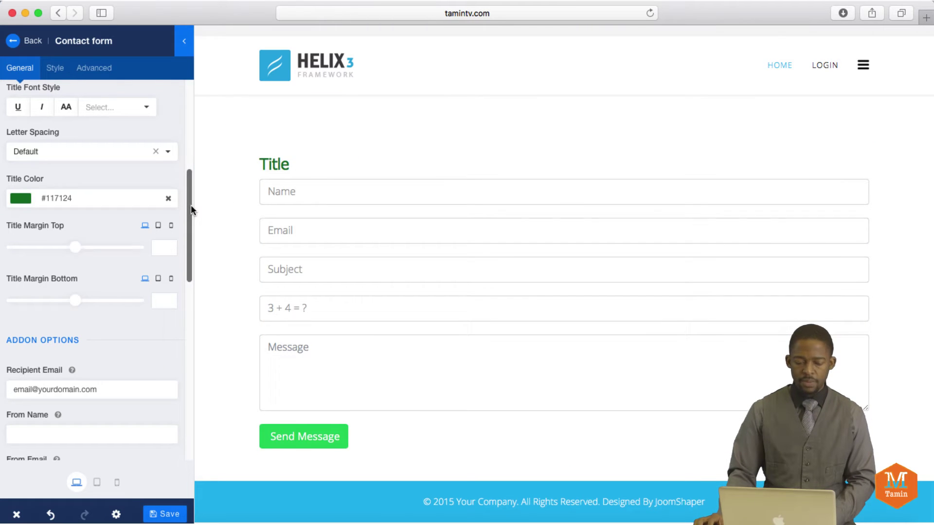
Change the captcha question to '4 + 5 = ?'
drag(187, 217, 191, 269)
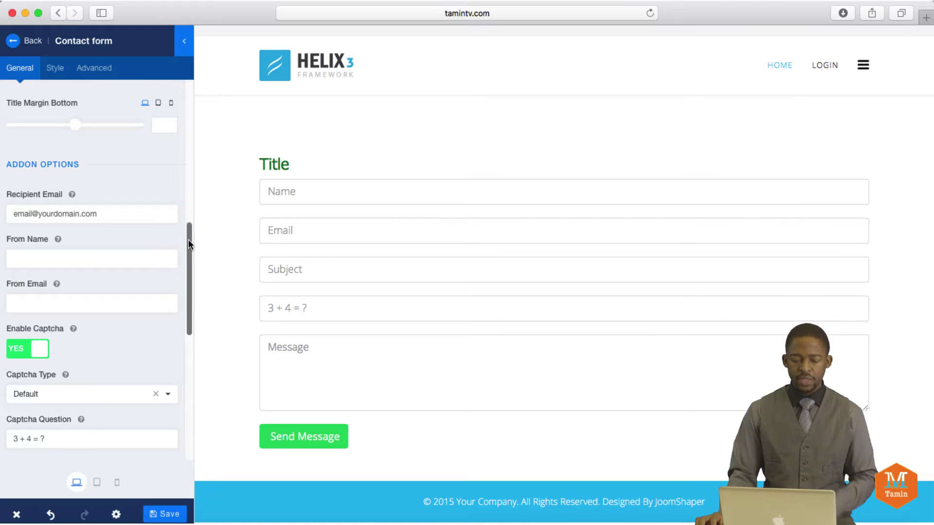
drag(188, 240, 183, 277)
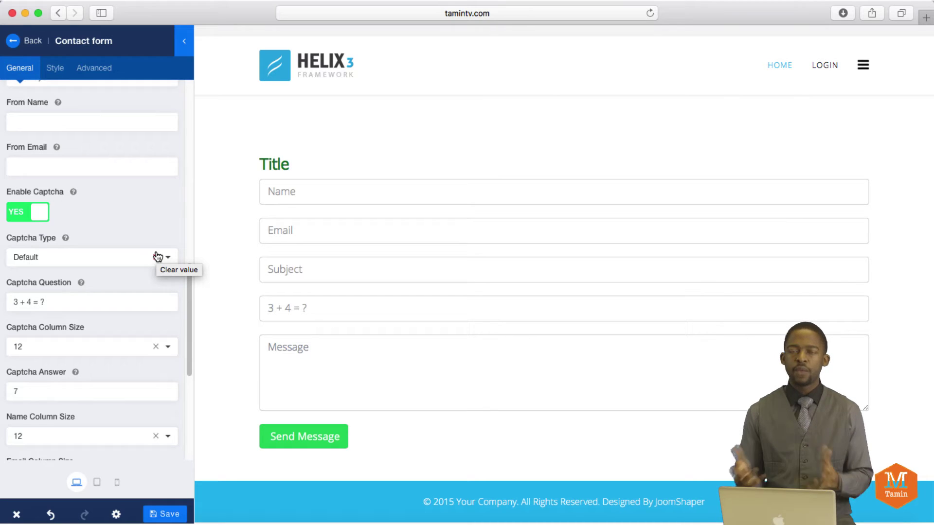
click(94, 305)
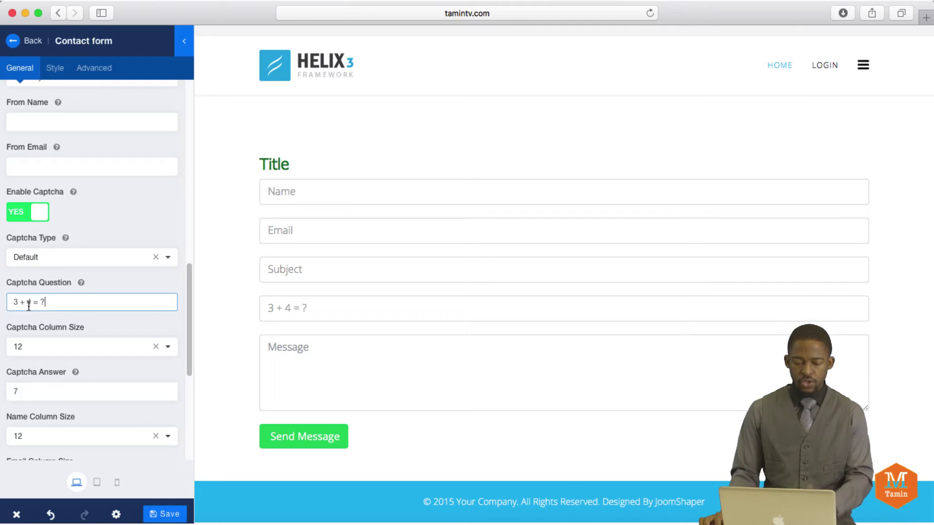
drag(16, 303, 11, 304)
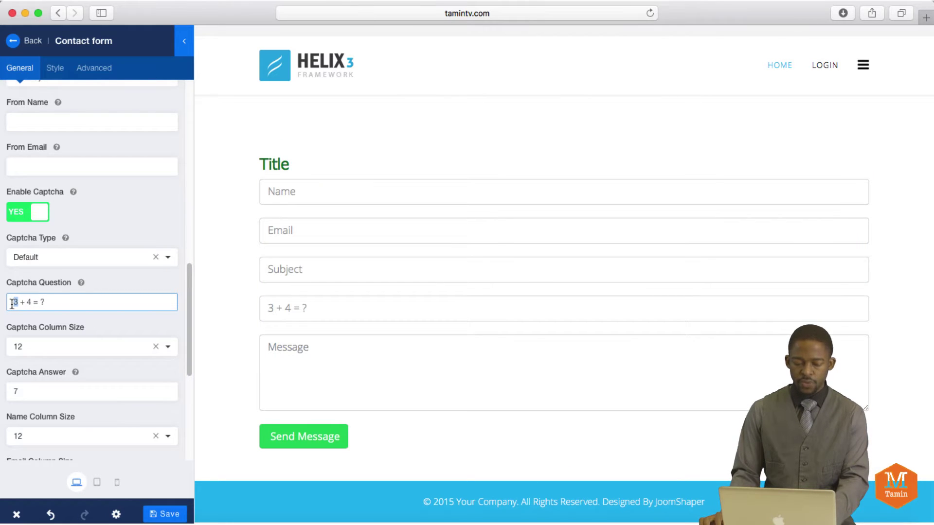
text(4)
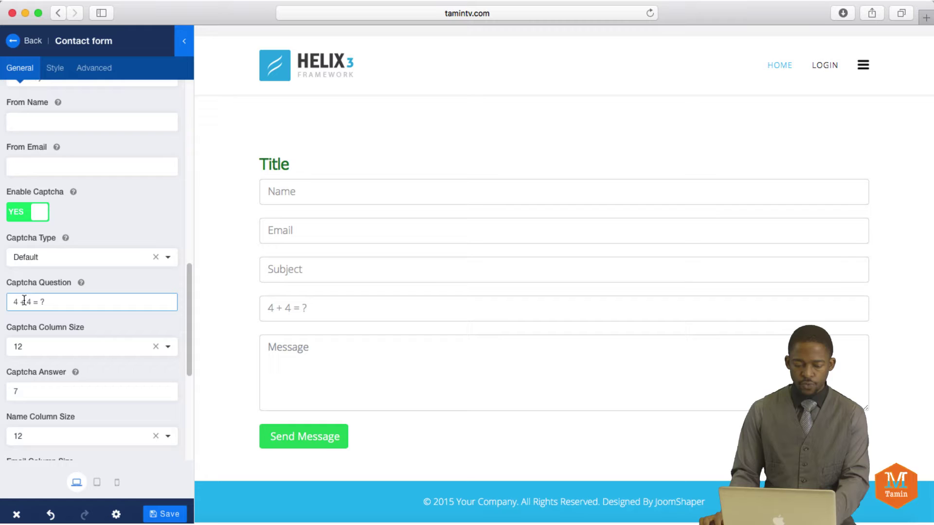
double_click(30, 300)
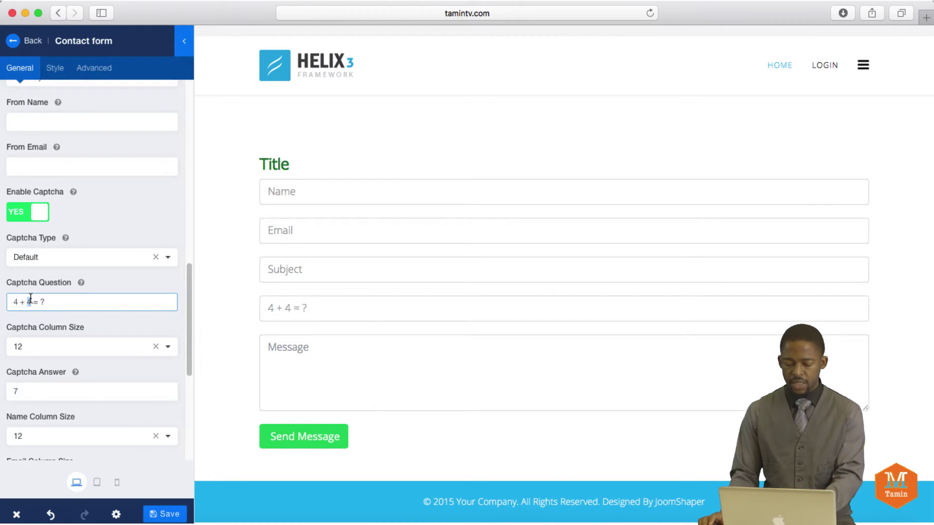
text(5)
Keep the captcha field 7 columns wide and change the captcha answer from 7 to 9
drag(192, 340, 192, 368)
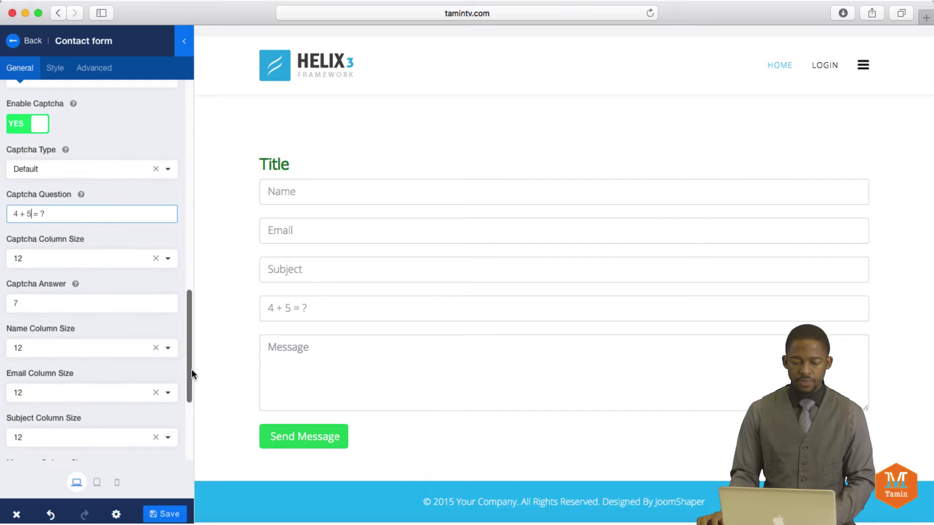
click(167, 260)
click(73, 313)
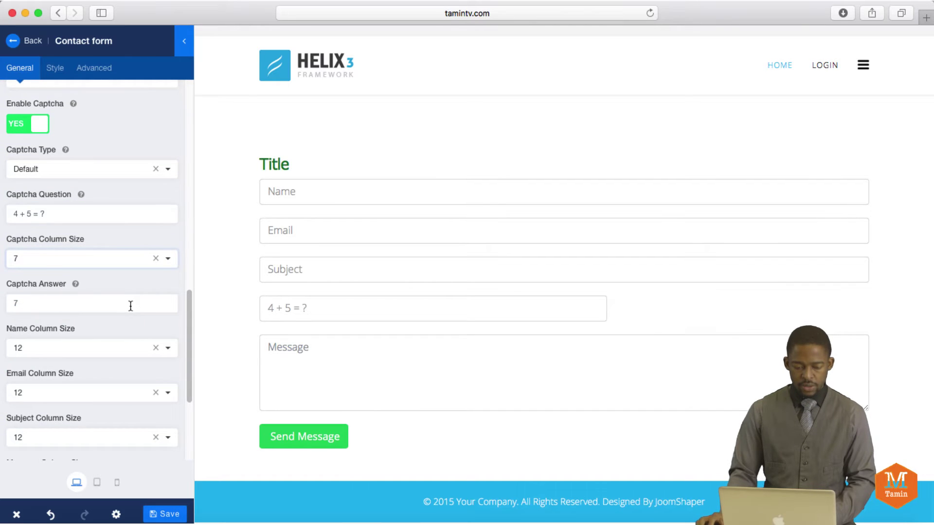
click(167, 268)
click(179, 282)
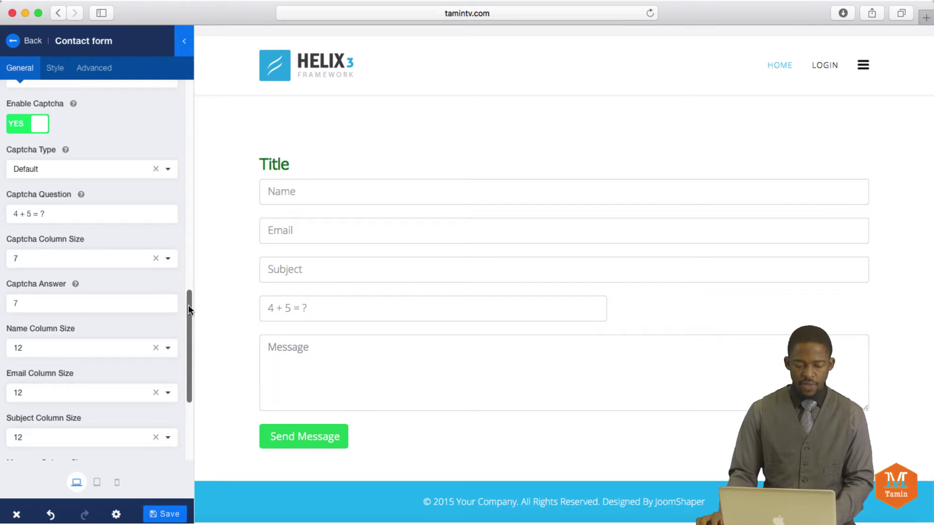
drag(189, 310, 190, 320)
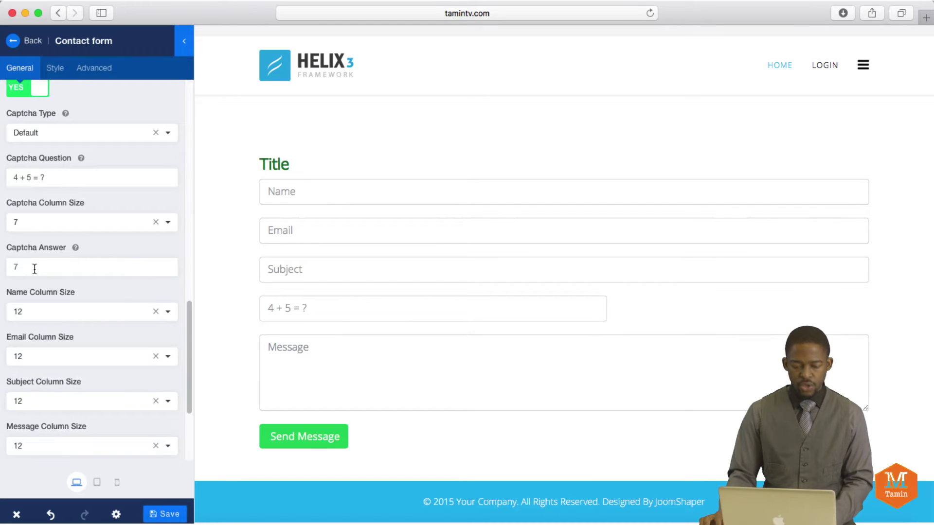
drag(35, 269, 11, 270)
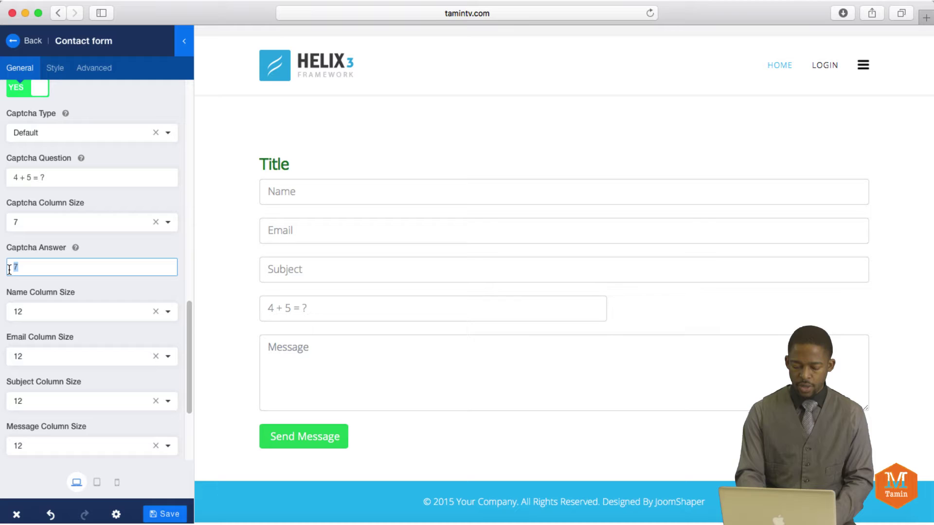
text(9)
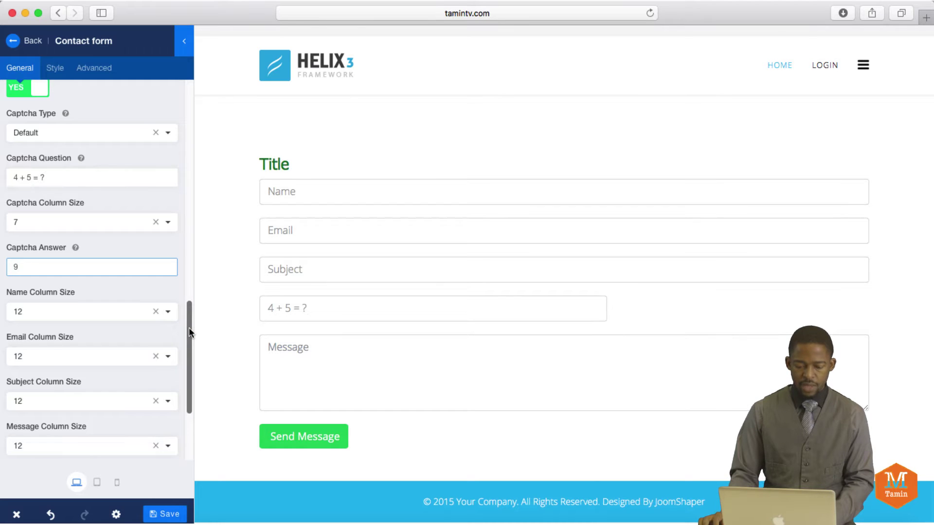
scroll(189, 328, down, 3)
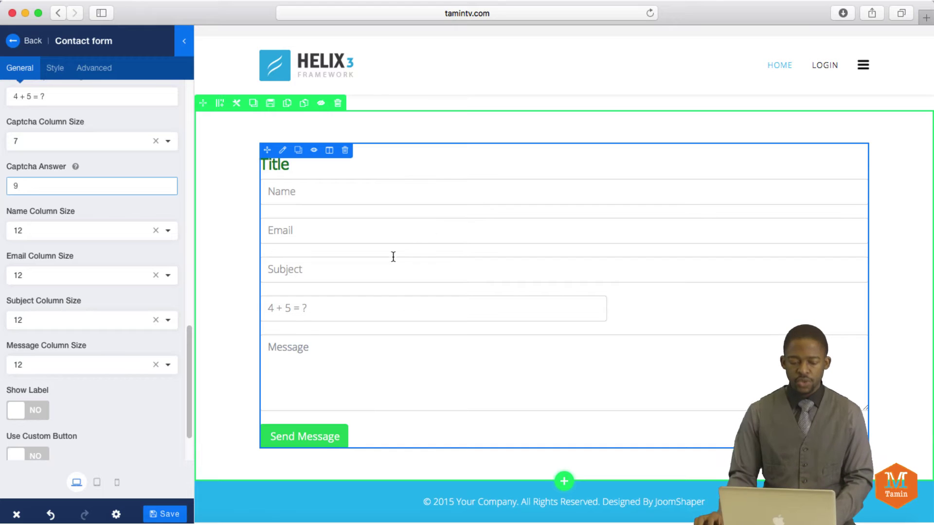
scroll(73, 350, down, 2)
click(35, 344)
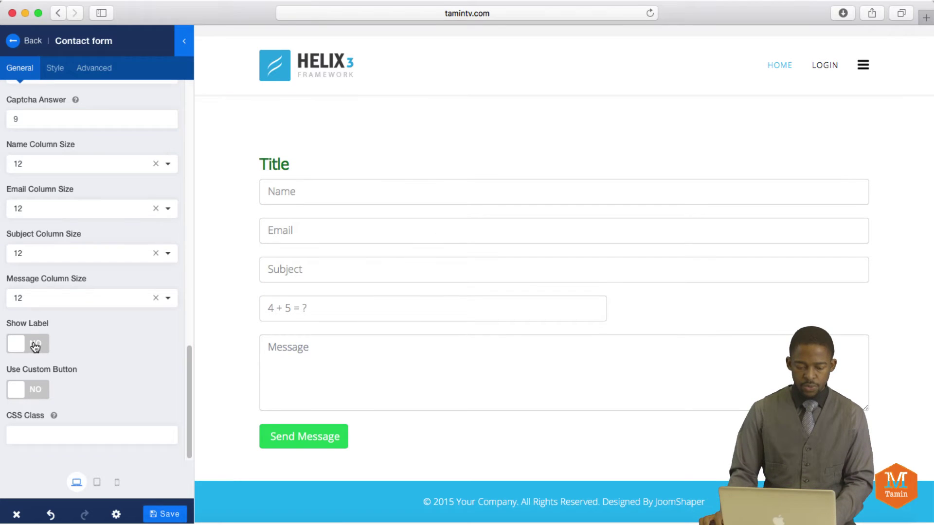
click(35, 346)
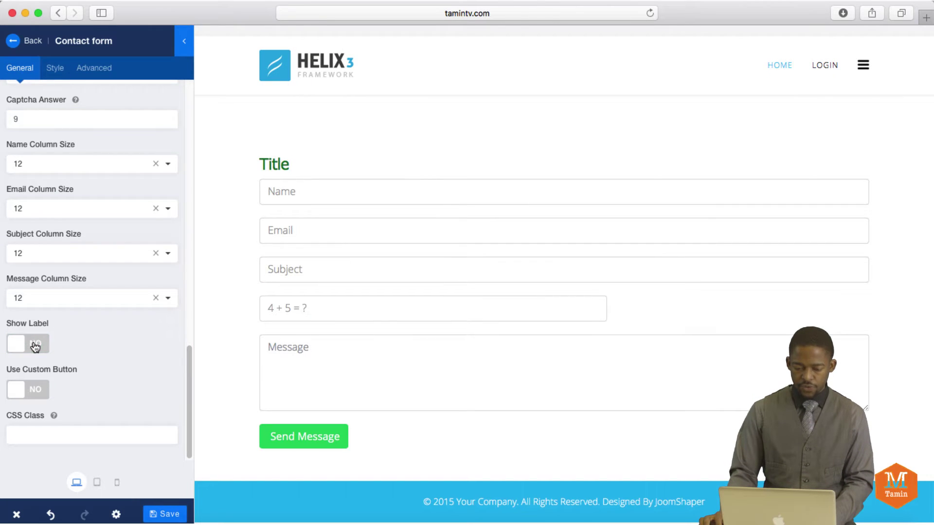
click(35, 345)
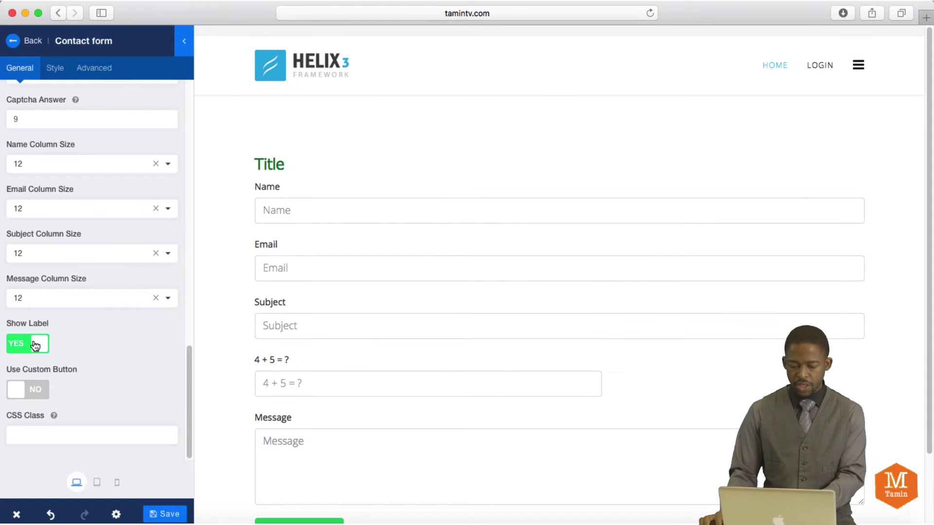
click(35, 345)
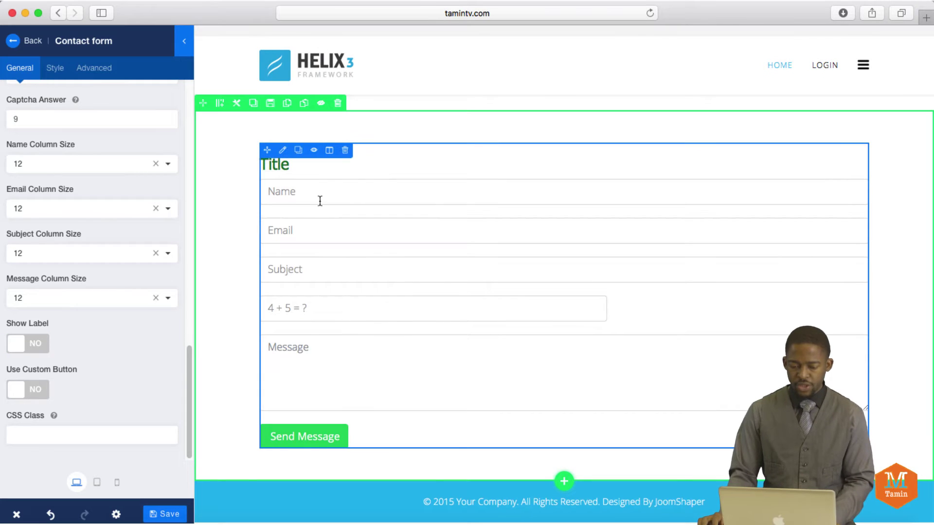
click(35, 343)
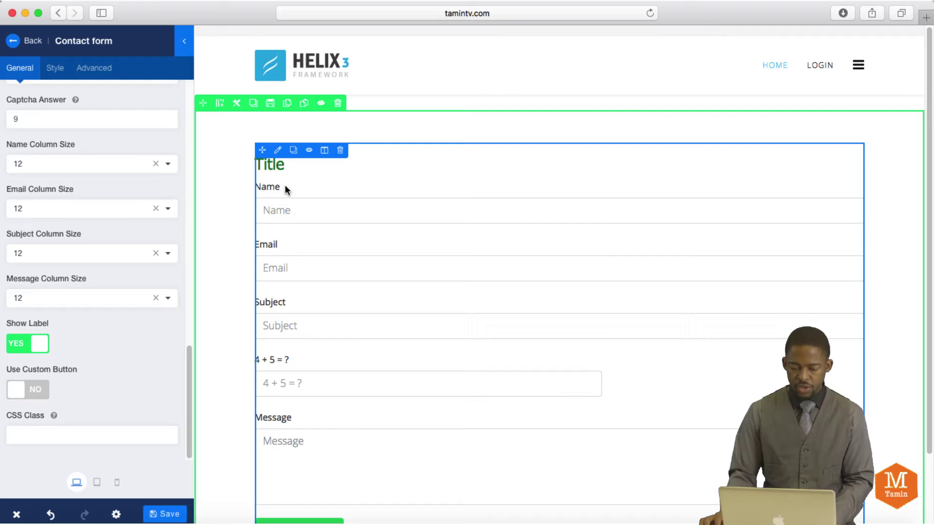
click(27, 344)
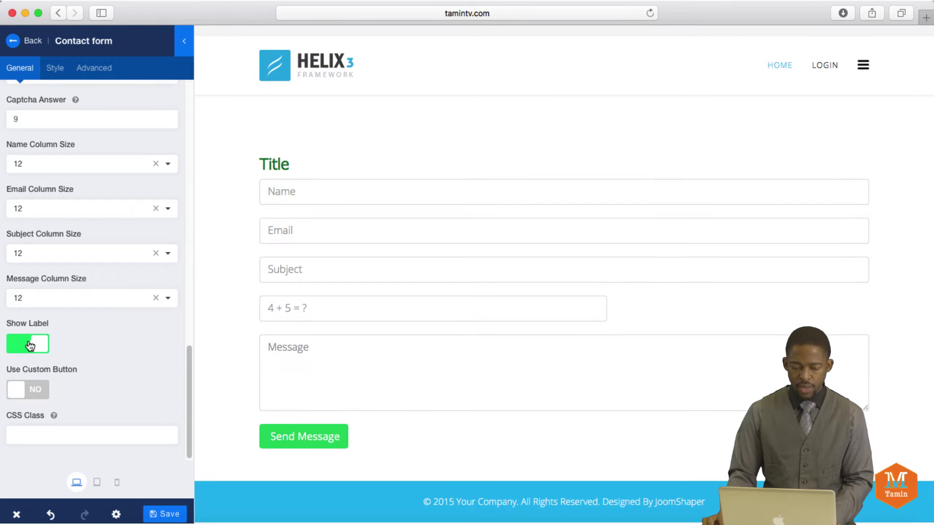
click(39, 342)
click(29, 344)
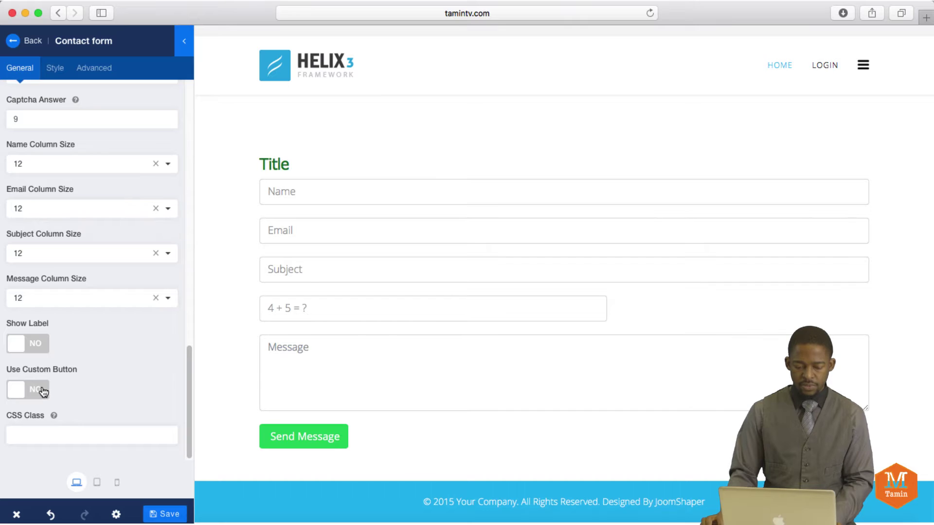
Enable Use Custom Button and replace the button text 'Send Message' with 'Submit'
click(43, 392)
scroll(132, 377, down, 5)
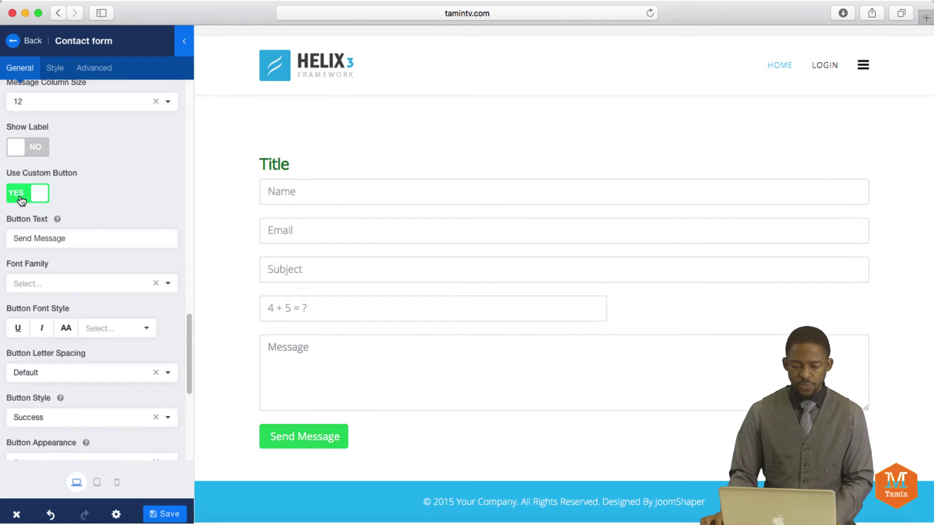
triple_click(71, 240)
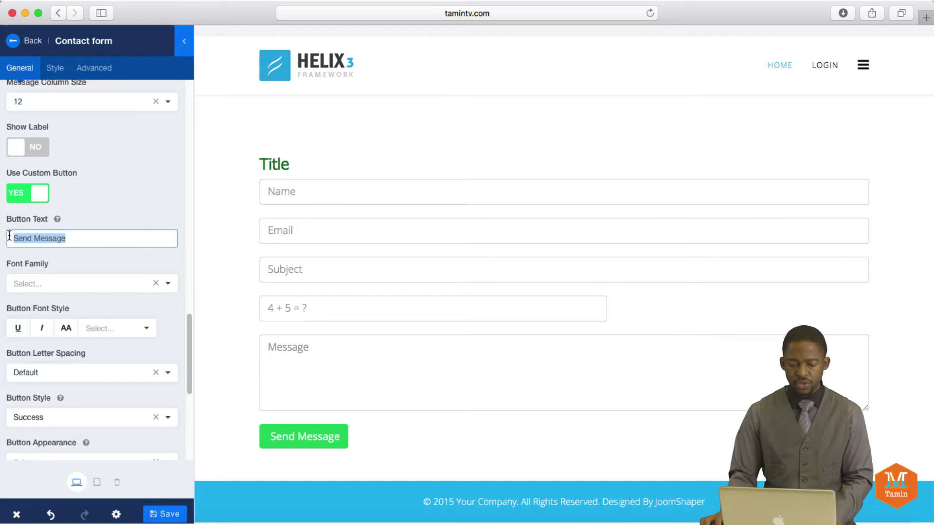
text(SUb)
key(BackSpace)
key(BackSpace)
text(ubmit)
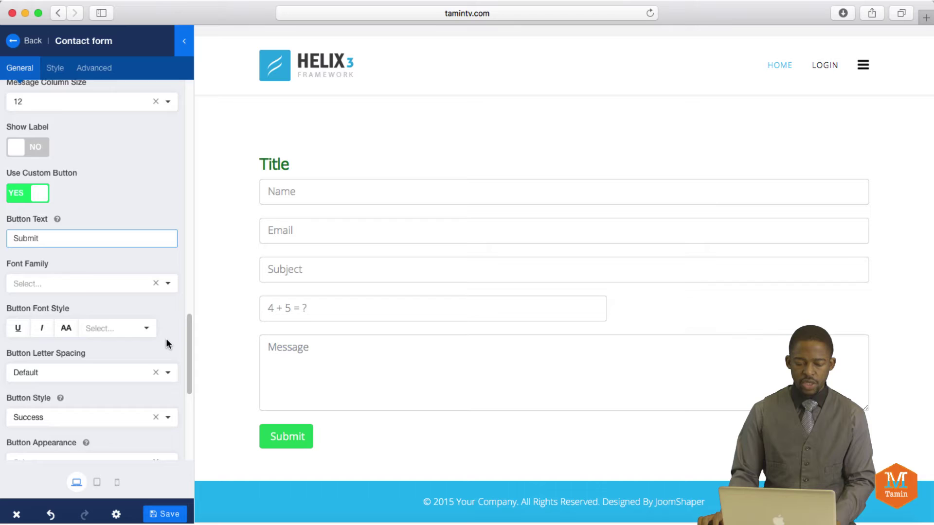
scroll(188, 351, down, 3)
drag(189, 351, 188, 358)
scroll(189, 364, down, 2)
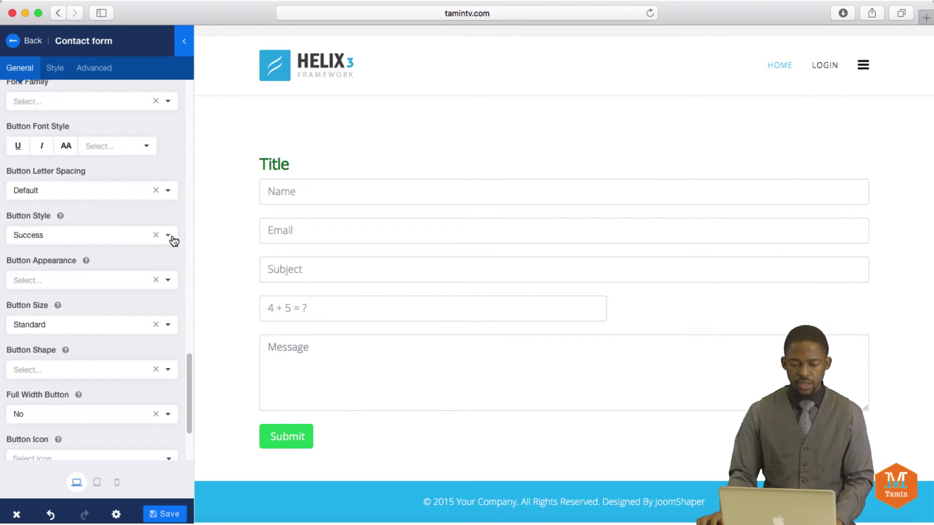
Give the Submit button the Danger style and make it full width
click(169, 237)
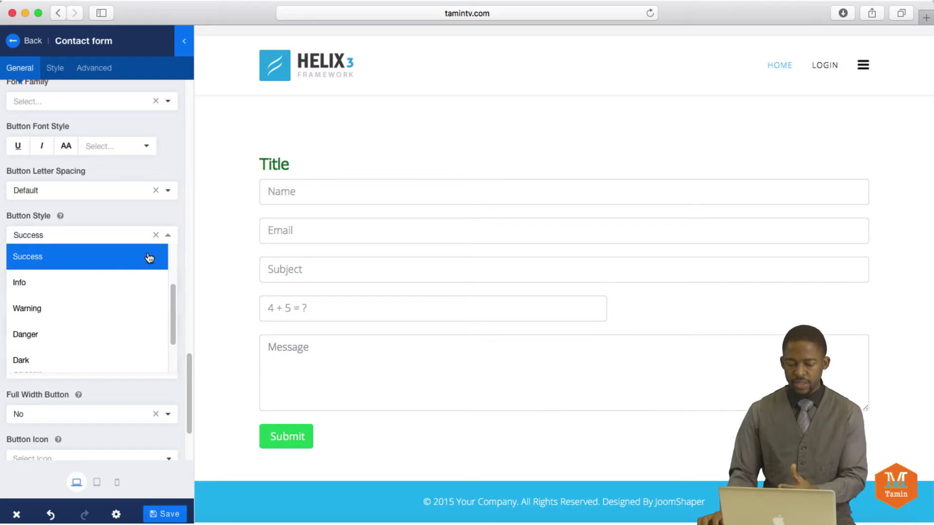
click(70, 286)
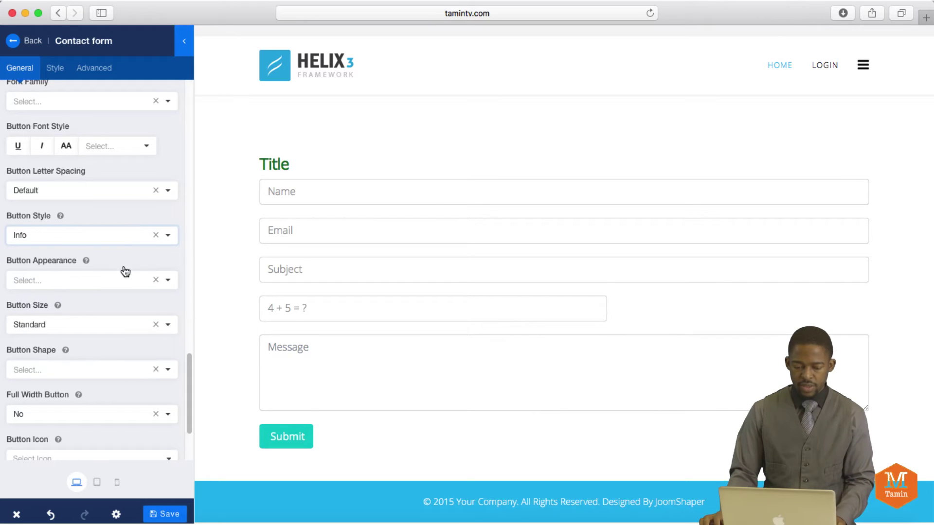
click(168, 237)
click(64, 316)
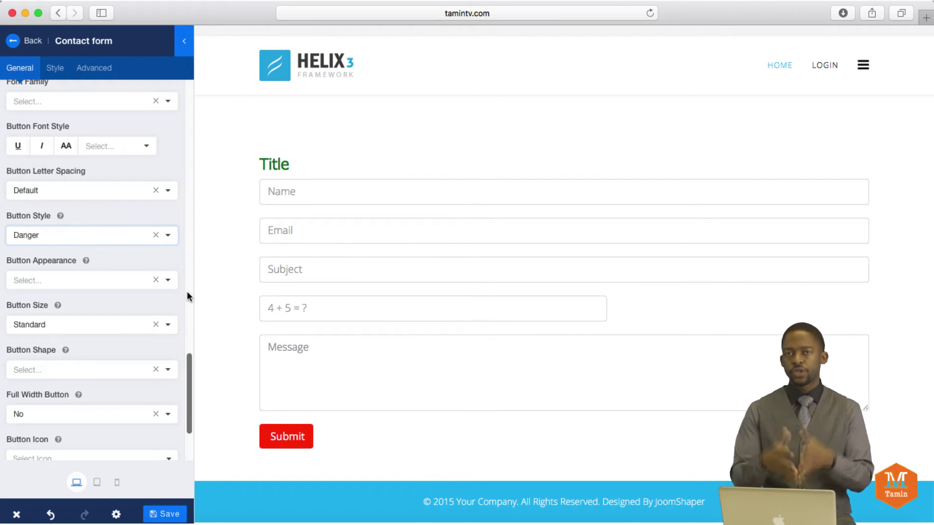
scroll(188, 329, down, 4)
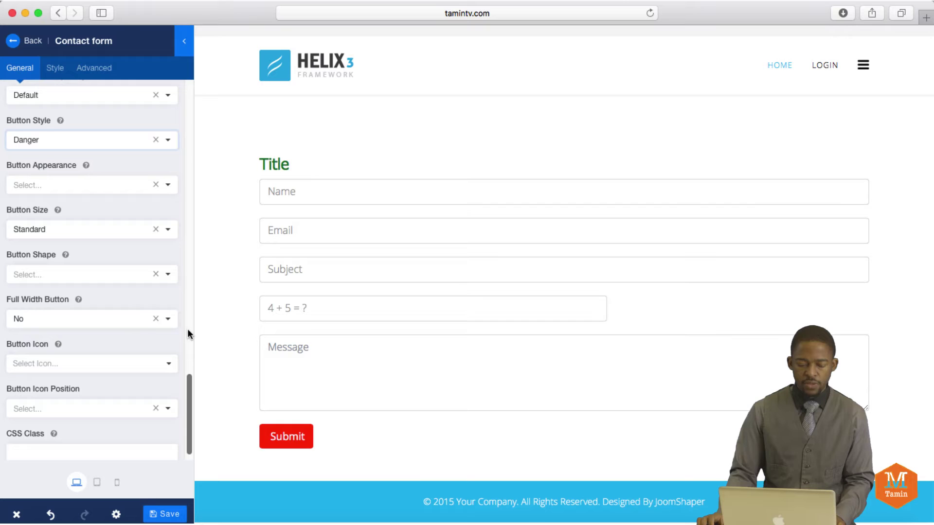
click(166, 321)
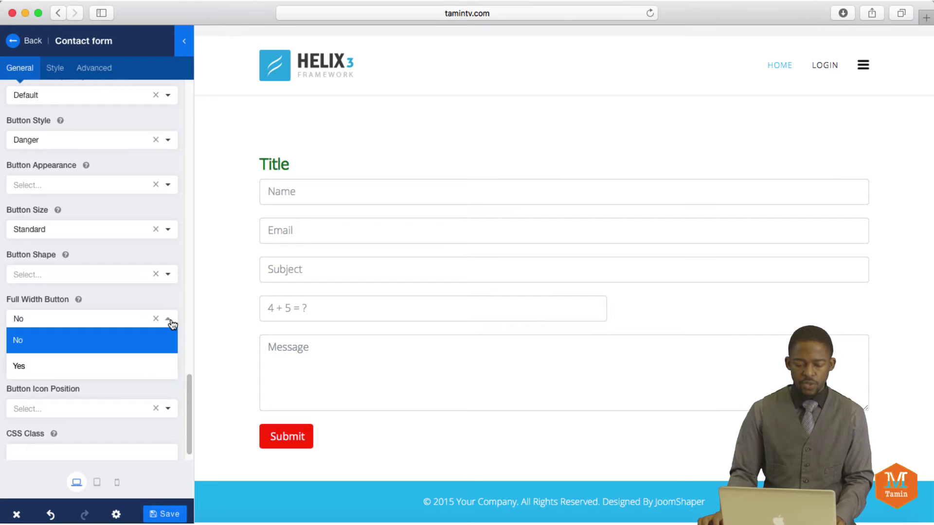
click(89, 370)
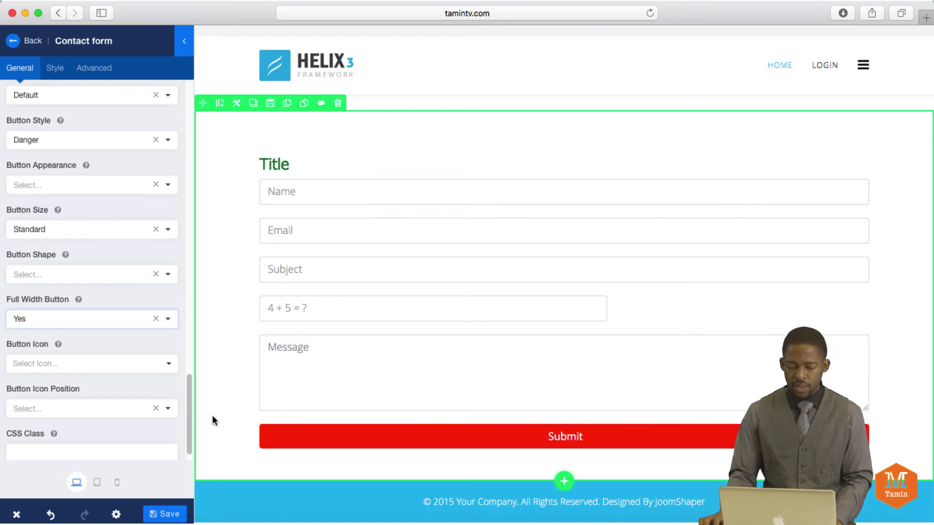
Add the fa-adjust icon to the button, positioned on the left
click(170, 413)
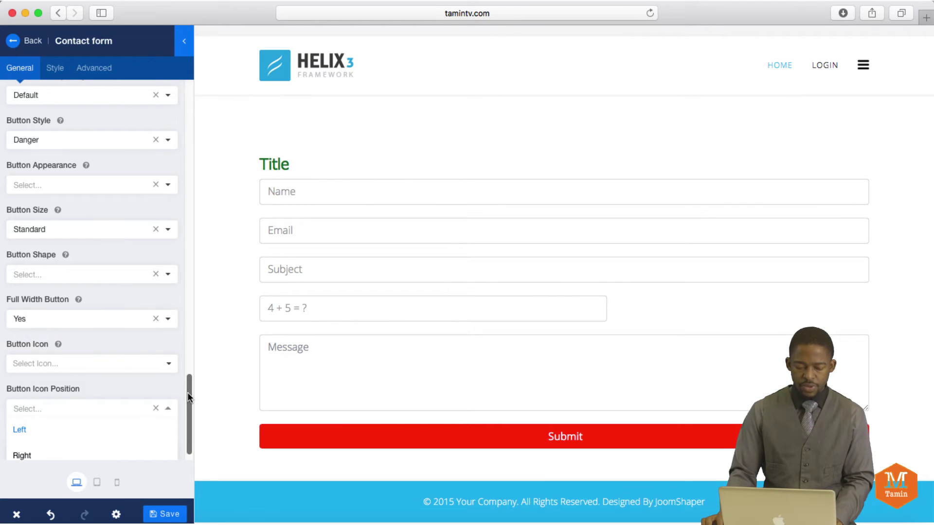
scroll(187, 391, down, 2)
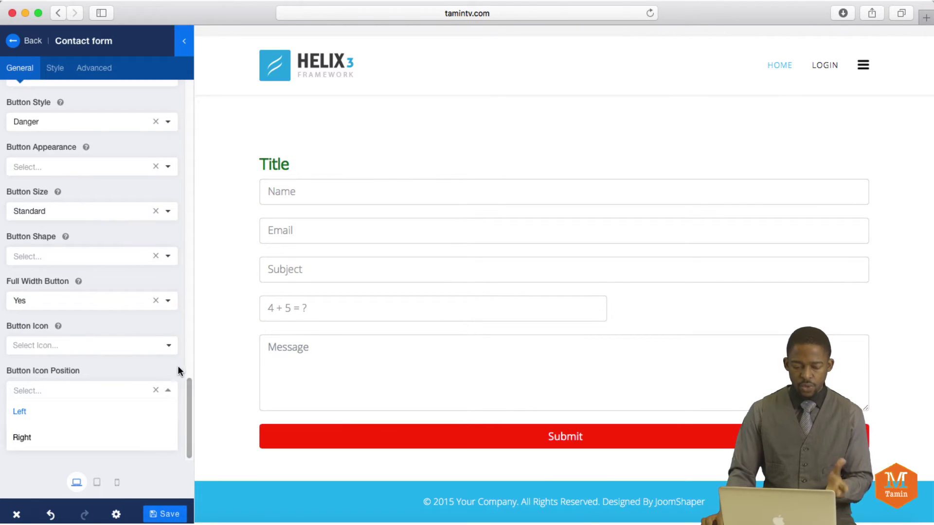
click(167, 345)
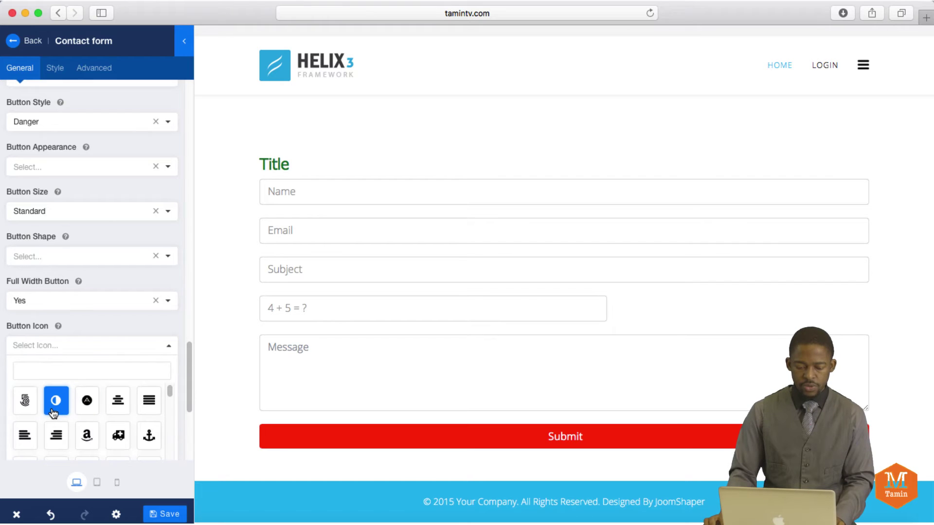
key(Return)
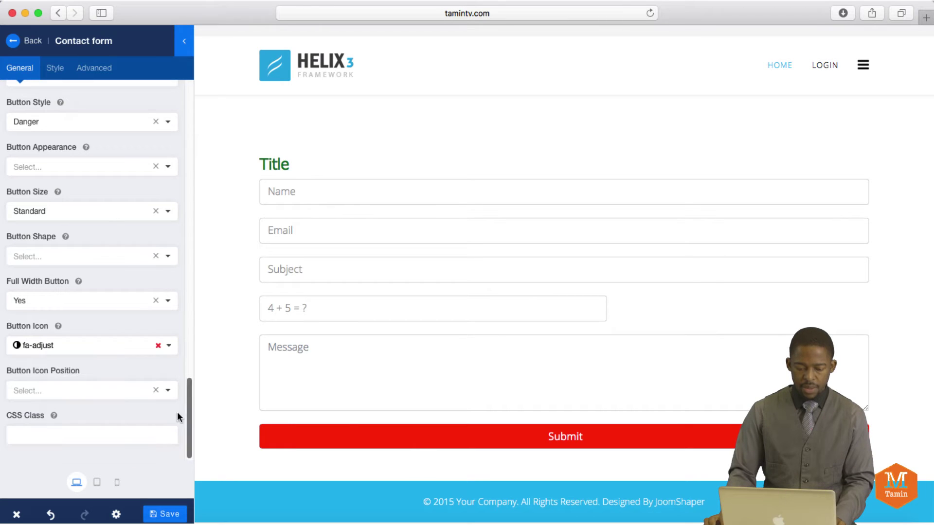
click(163, 389)
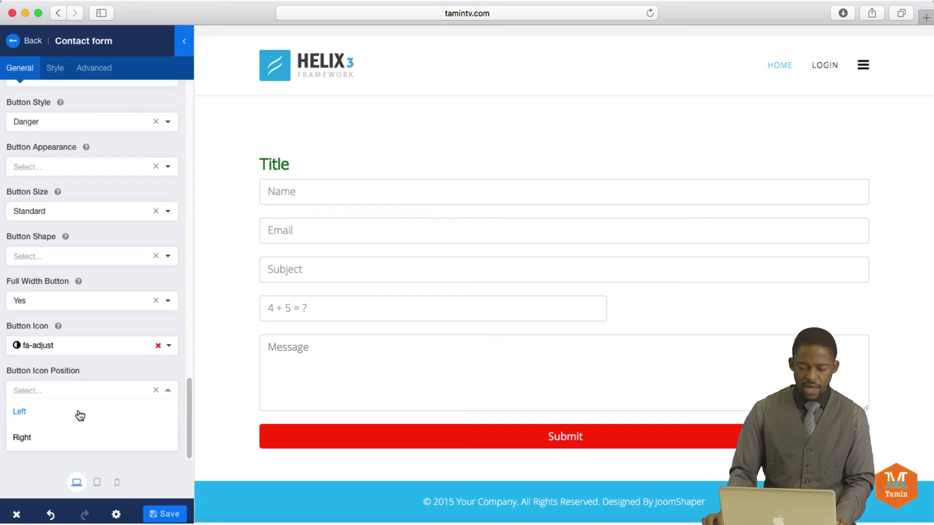
click(43, 440)
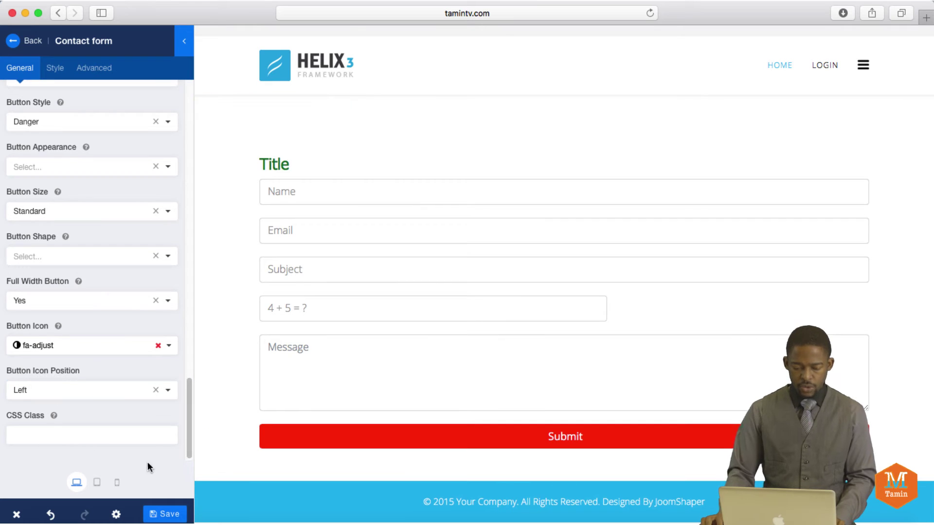
click(97, 483)
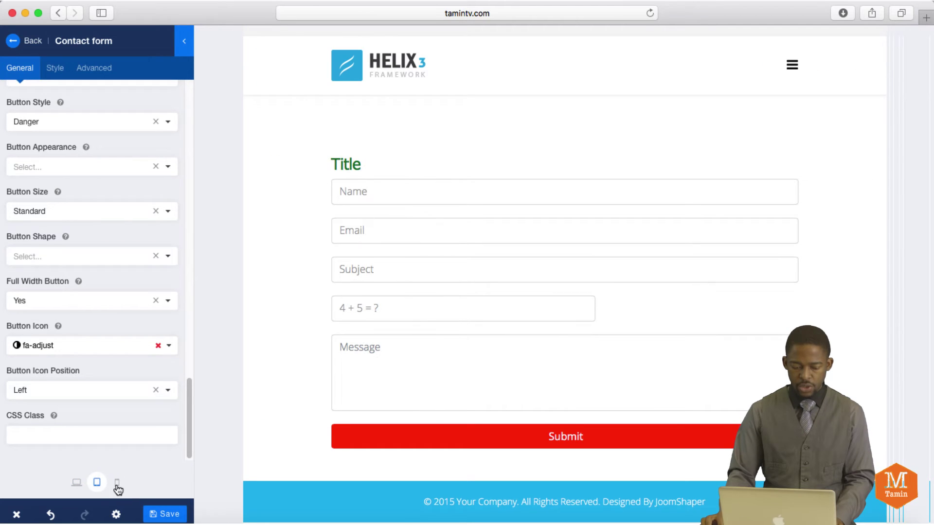
click(117, 484)
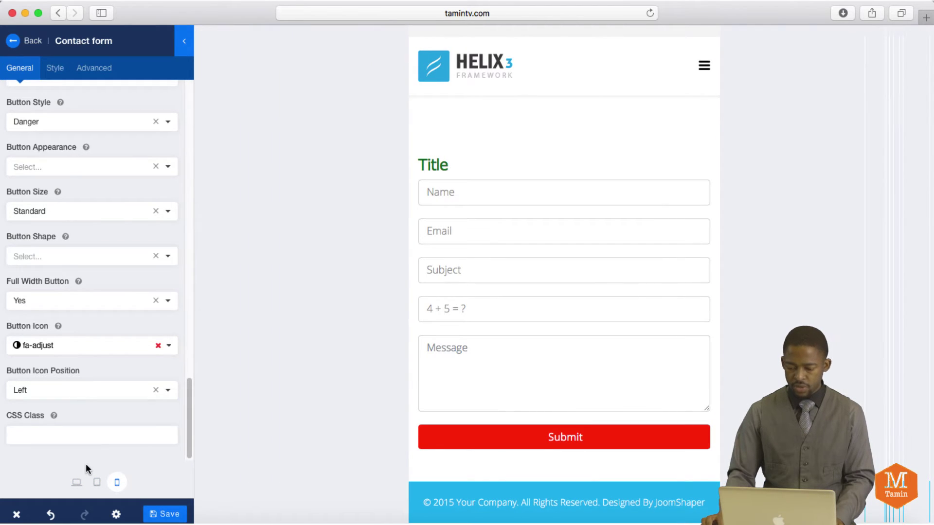
click(77, 483)
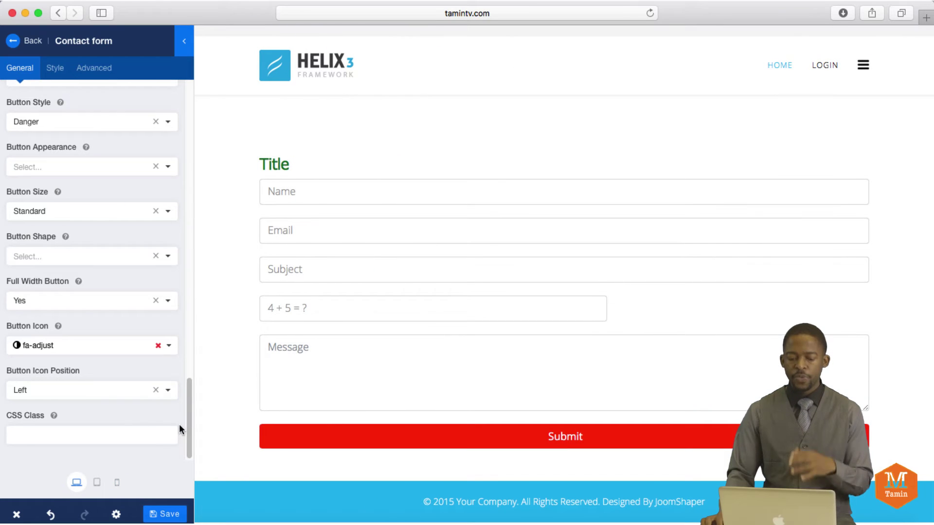
drag(185, 422, 191, 290)
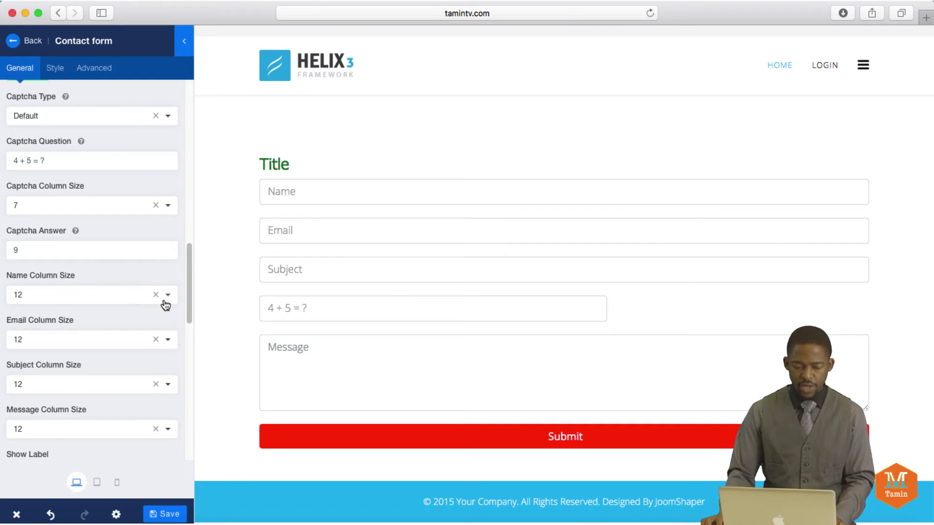
drag(189, 270, 176, 96)
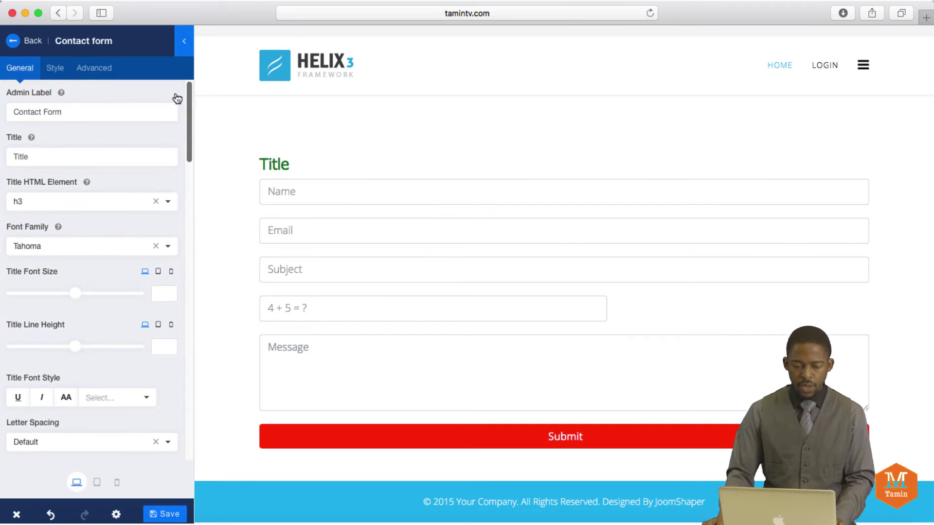
Turn on a border for the contact form in its Style settings, initially coloured #2d0f0f
click(53, 71)
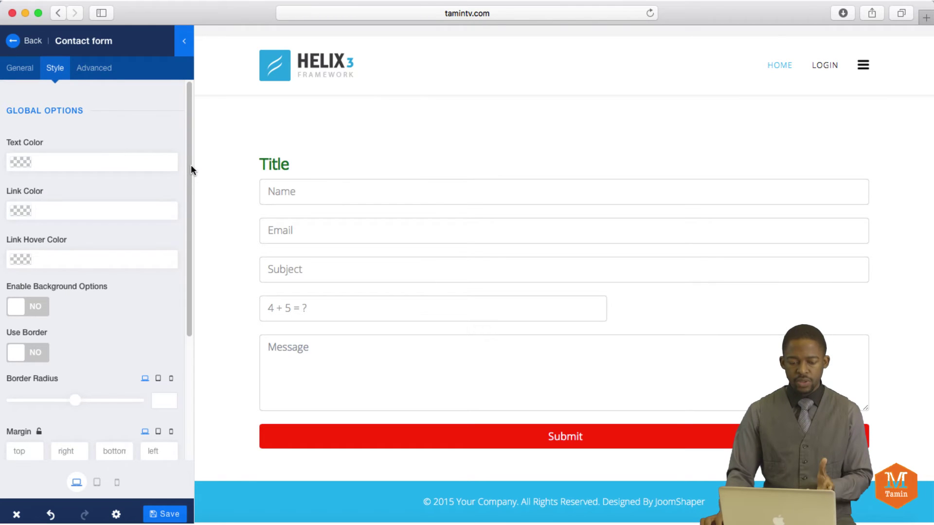
scroll(191, 244, down, 5)
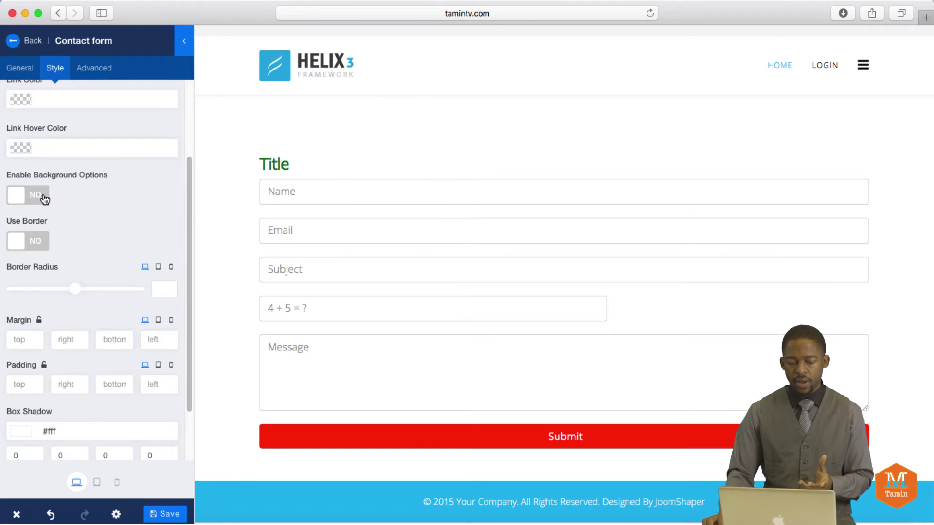
click(42, 242)
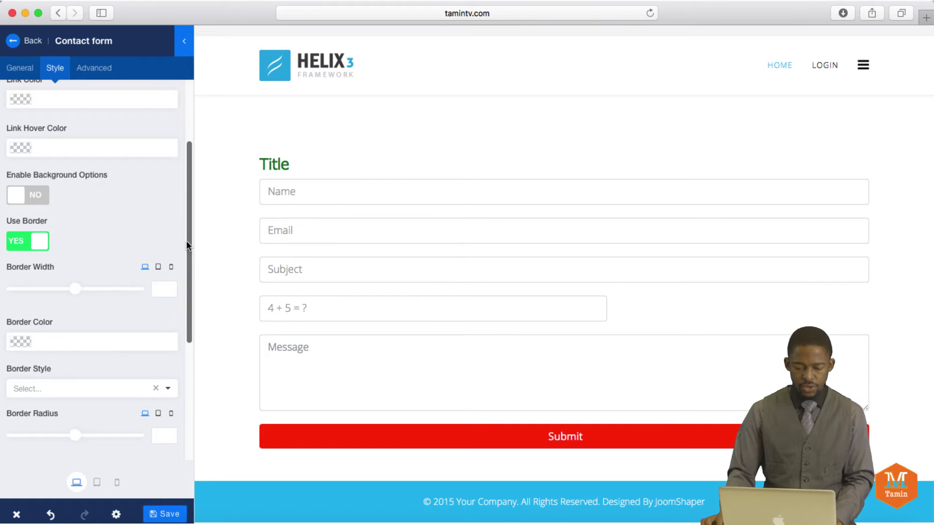
scroll(188, 243, down, 4)
click(66, 260)
drag(114, 316, 108, 338)
click(164, 227)
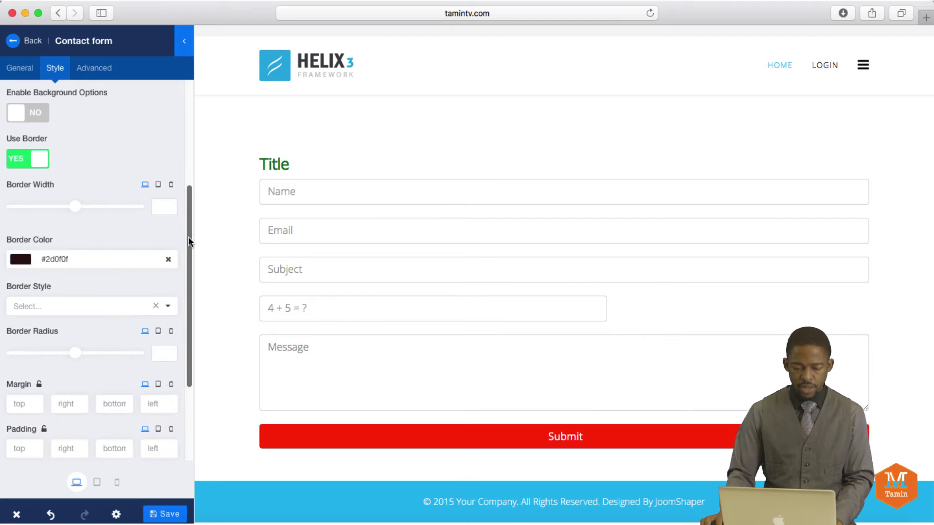
Set the border style to Double and its colour to teal #178e8b
drag(189, 236, 189, 275)
click(111, 236)
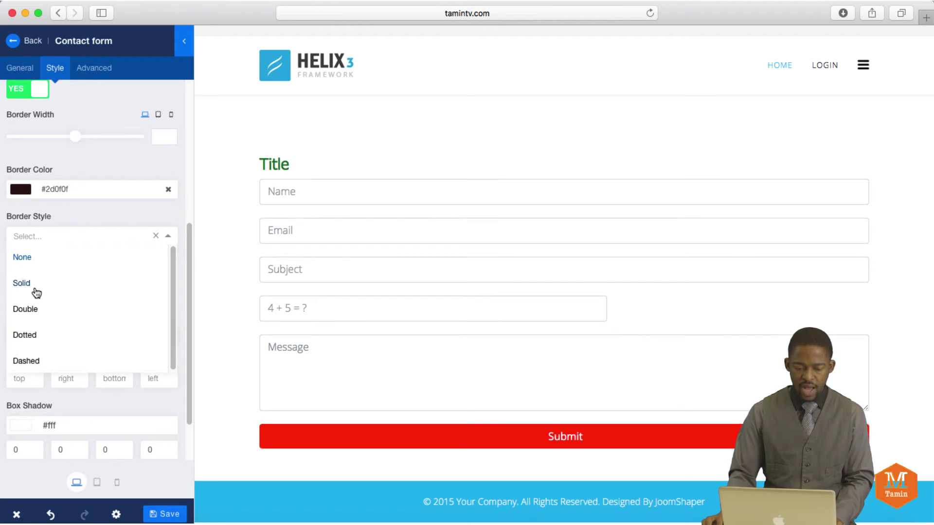
click(33, 310)
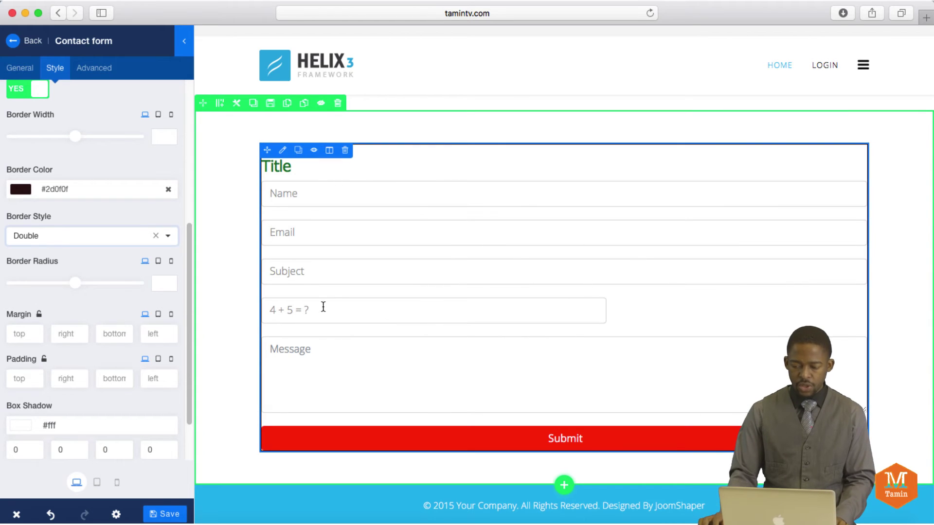
click(73, 194)
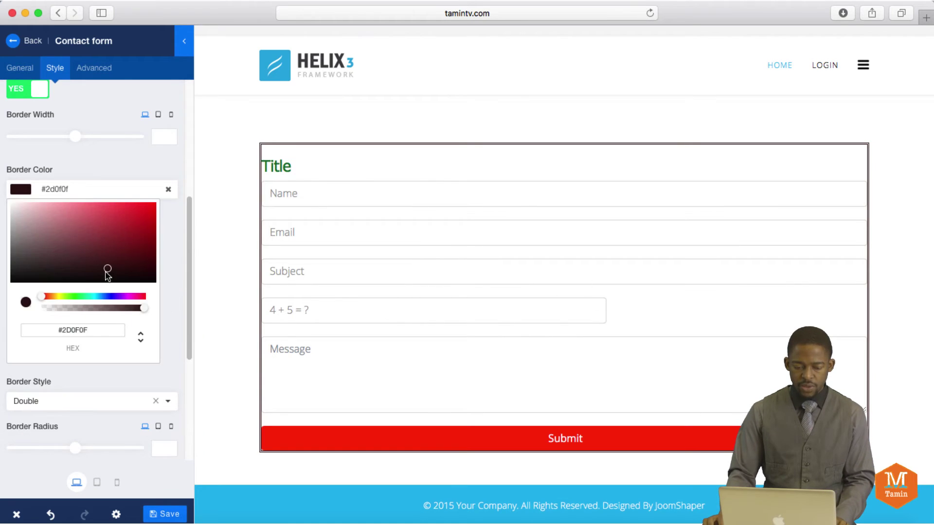
click(92, 295)
click(132, 237)
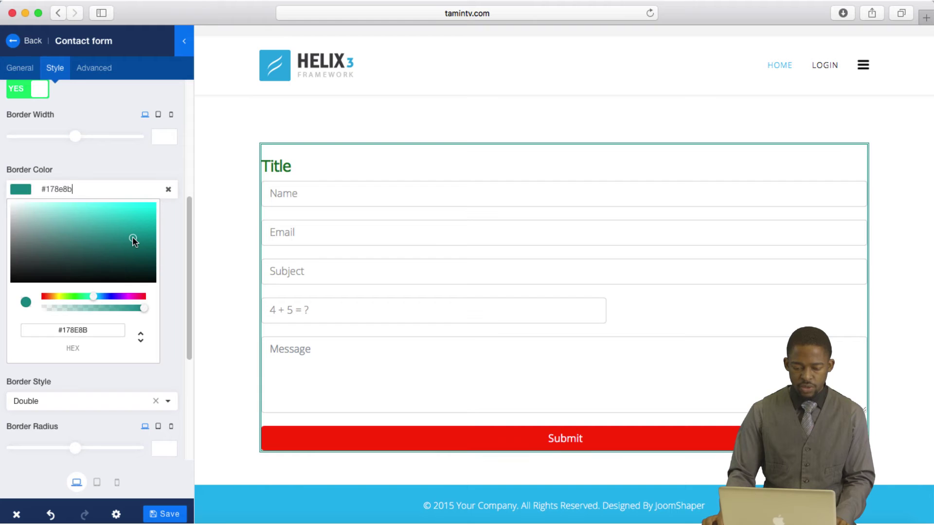
click(185, 240)
scroll(121, 272, down, 3)
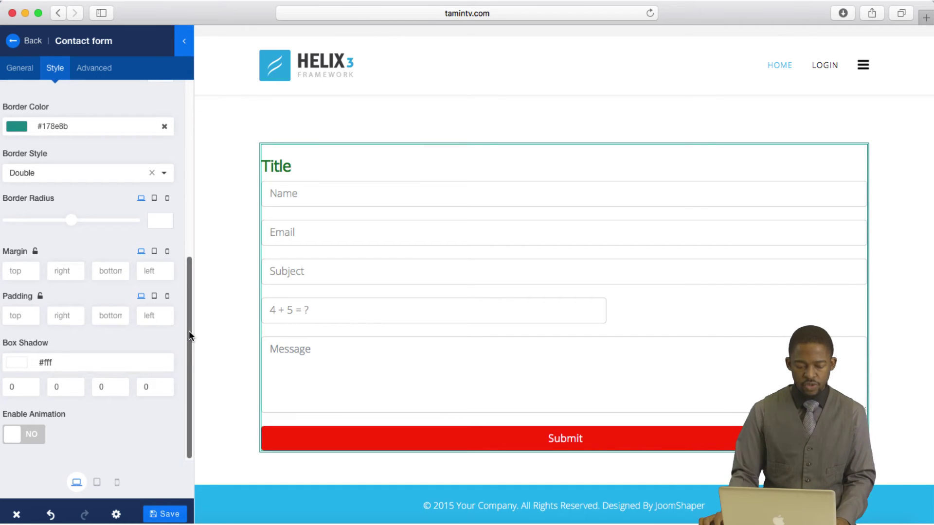
Enable animation and settle on fadeInLeftBig after trying rotateIn and zoomInLeft
click(42, 441)
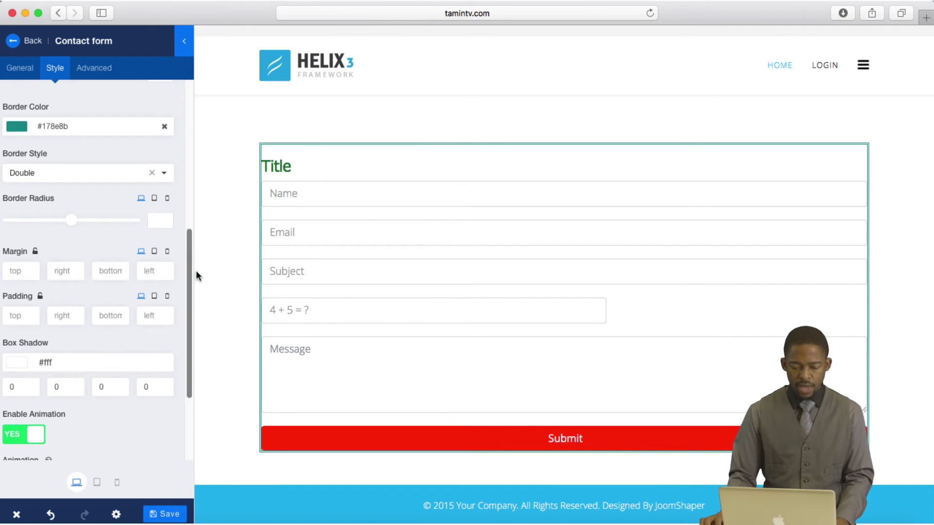
scroll(183, 316, down, 5)
click(67, 346)
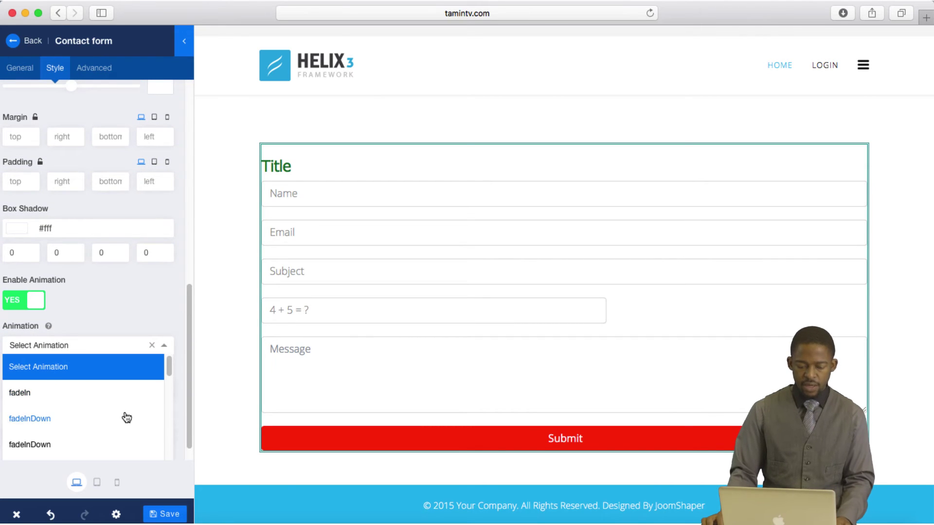
drag(169, 365, 165, 424)
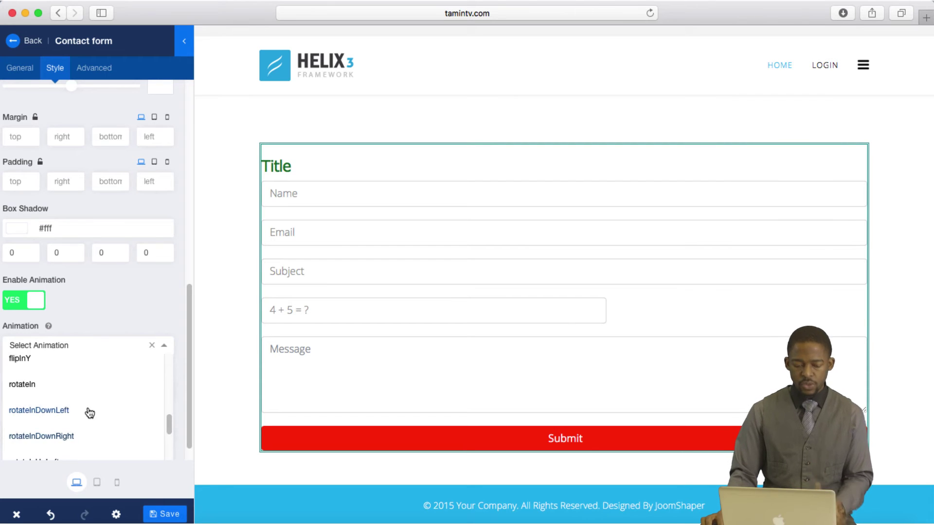
click(22, 386)
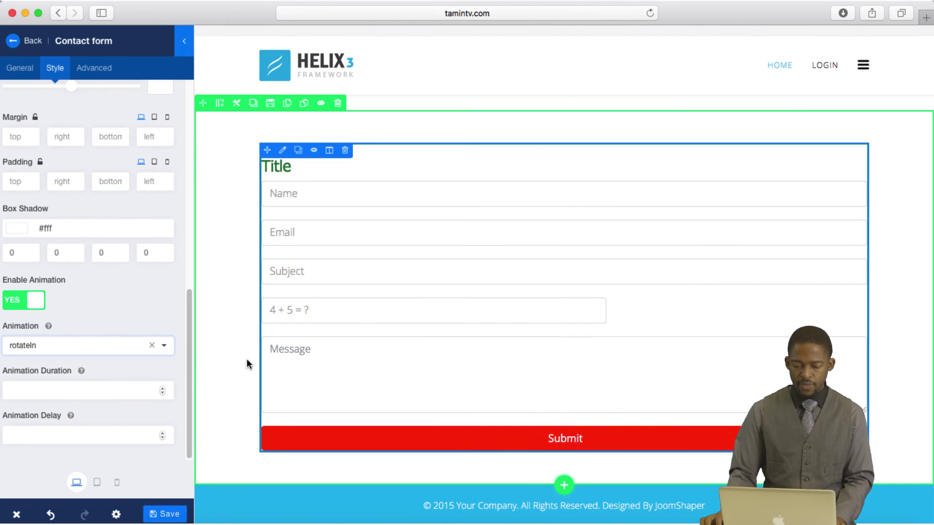
click(159, 349)
drag(170, 430, 169, 450)
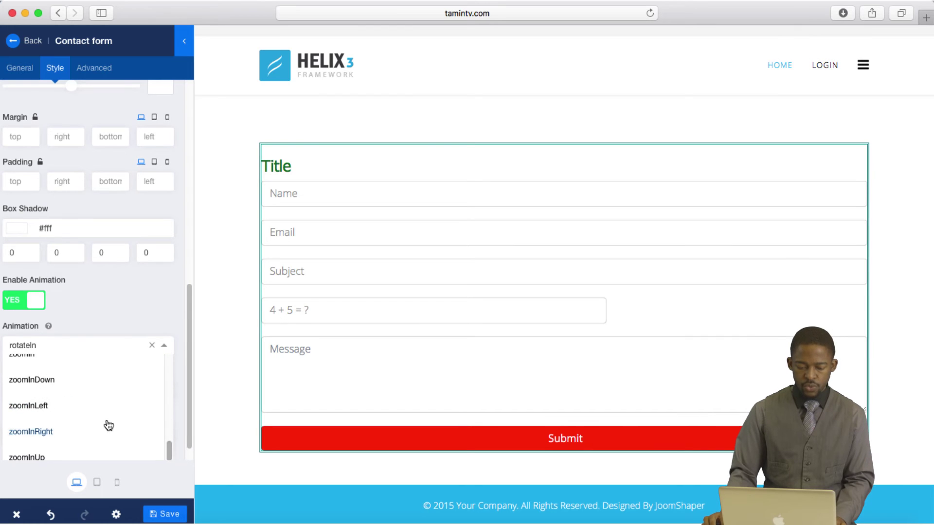
click(71, 408)
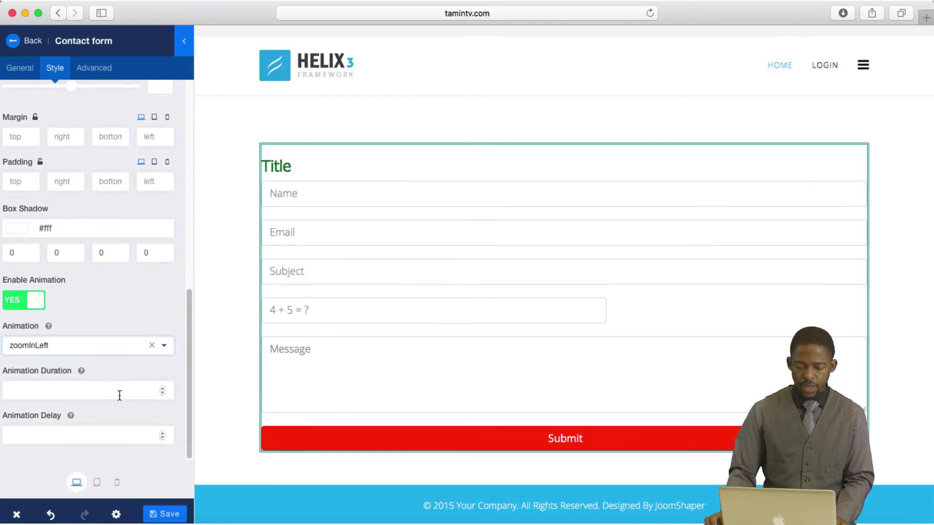
click(164, 346)
scroll(138, 396, up, 5)
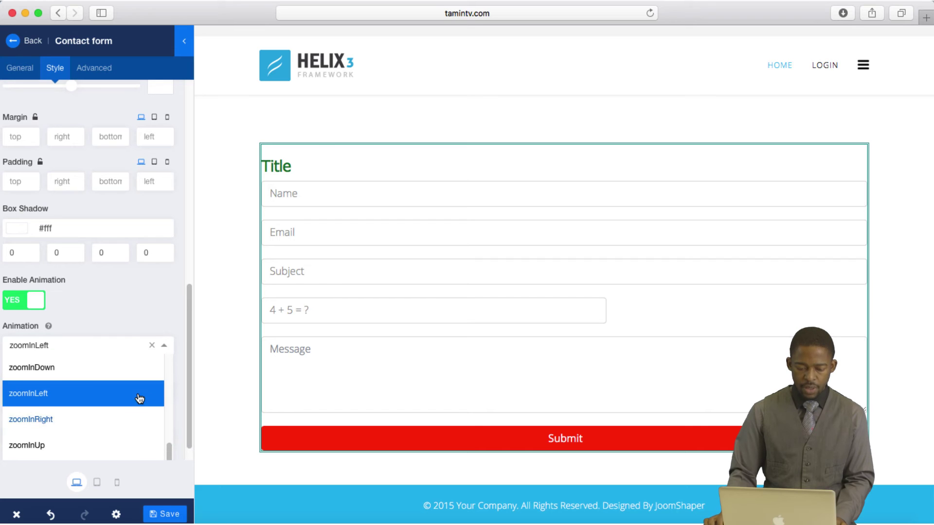
scroll(138, 399, up, 5)
click(73, 389)
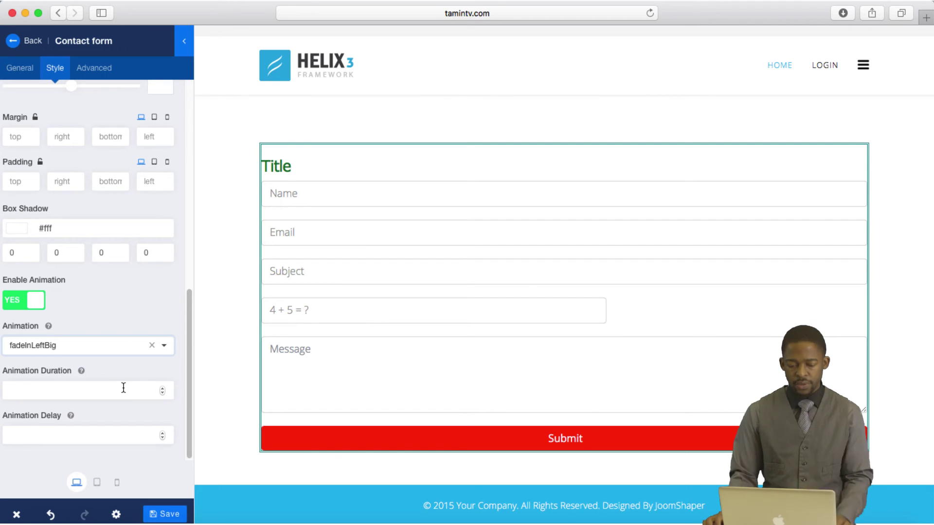
Show the Advanced settings, try the Hidden on desktop toggle, and view the Access levels
scroll(187, 353, up, 15)
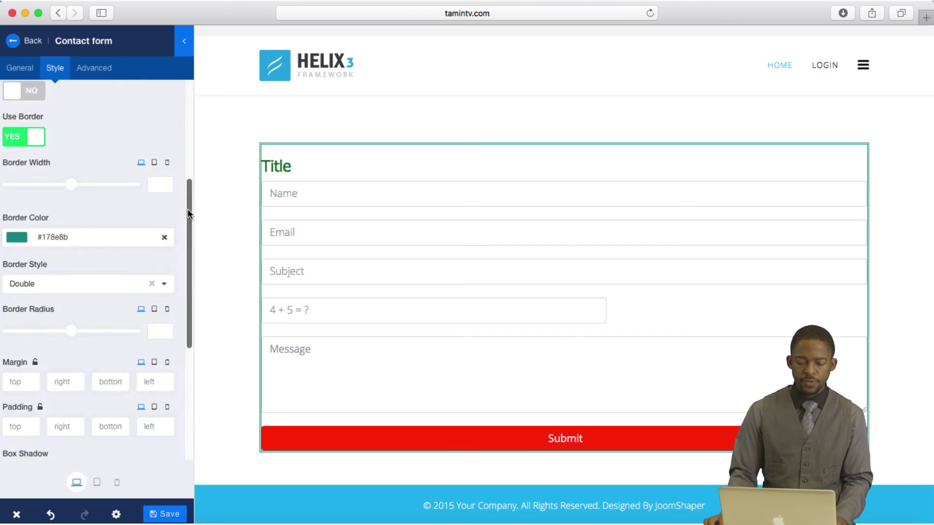
click(95, 68)
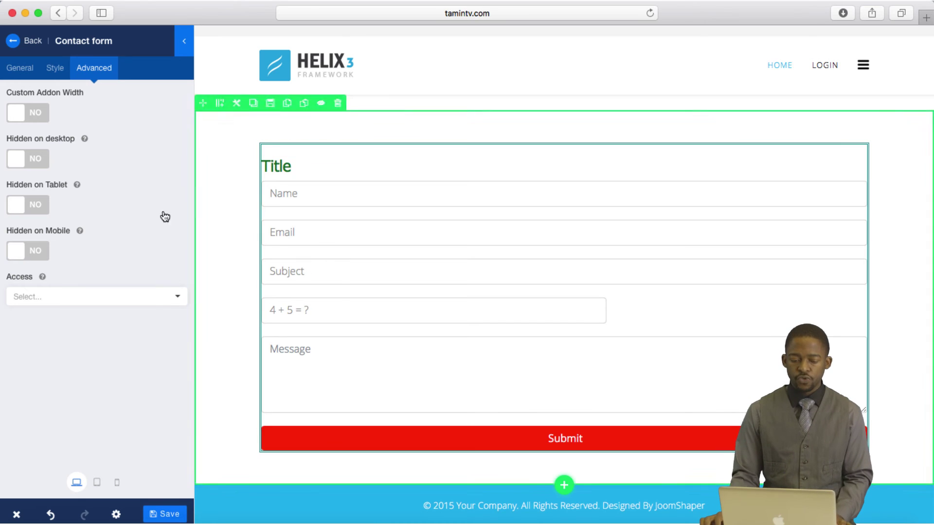
click(40, 163)
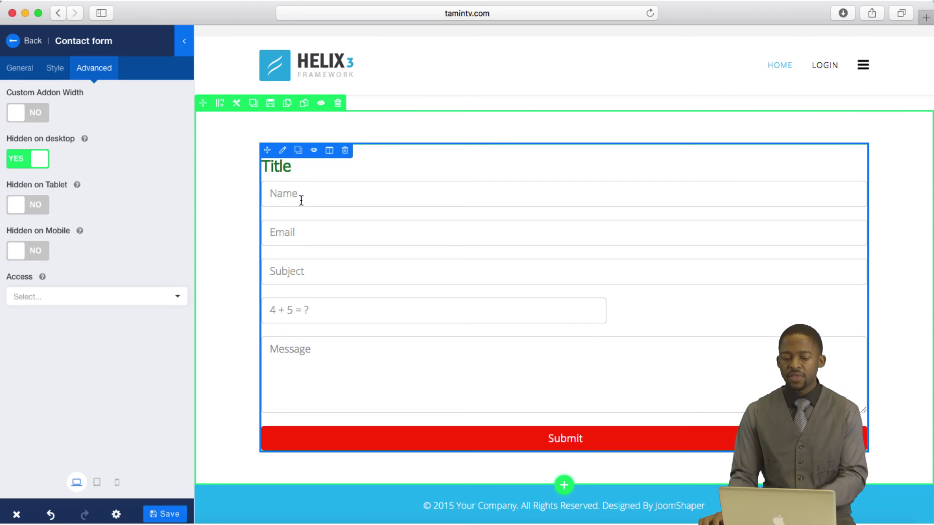
click(96, 297)
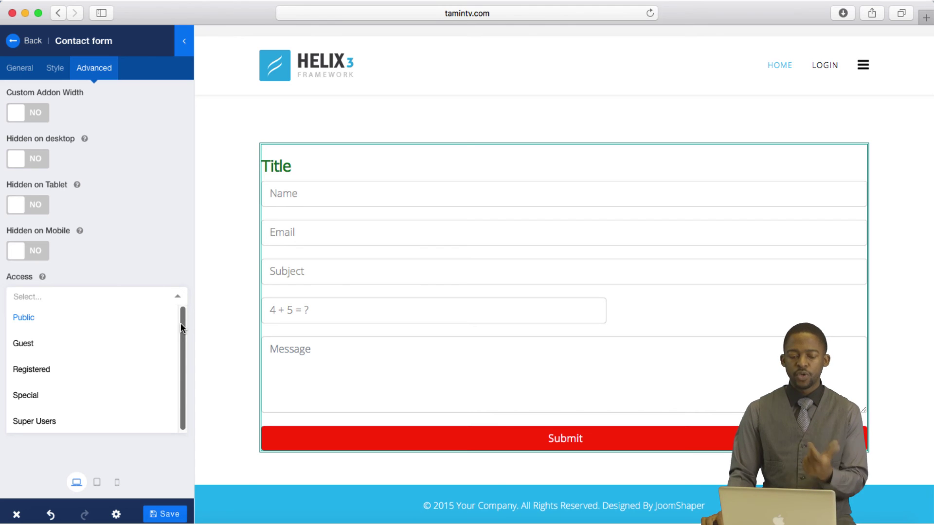
drag(180, 323, 182, 351)
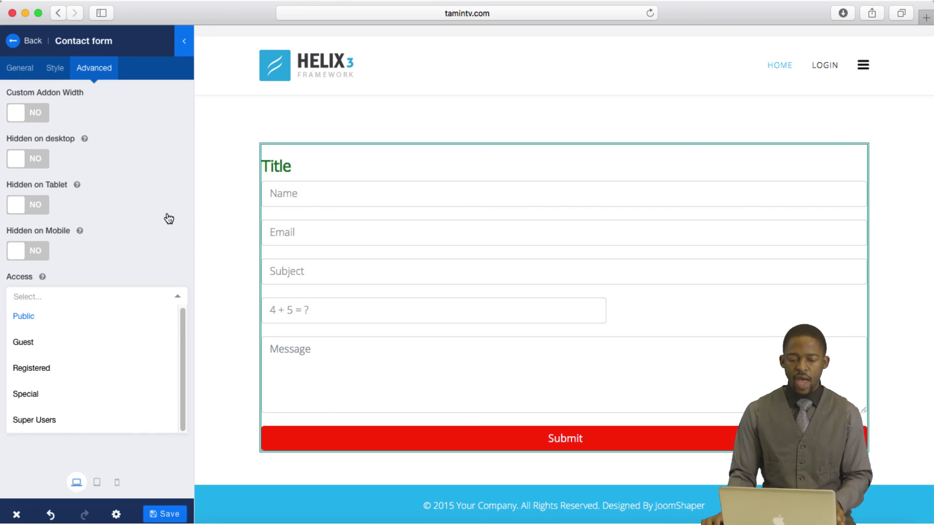
Close the Access list and return to the General settings showing the Contact Form label and Tahoma font
click(19, 71)
mouse_move(187, 114)
mouse_down()
mouse_move(186, 235)
mouse_move(191, 98)
mouse_up()
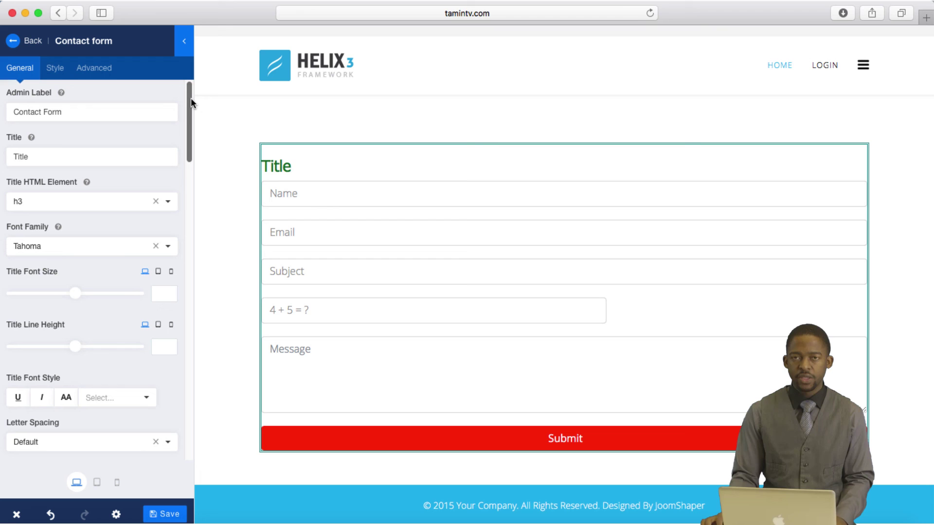